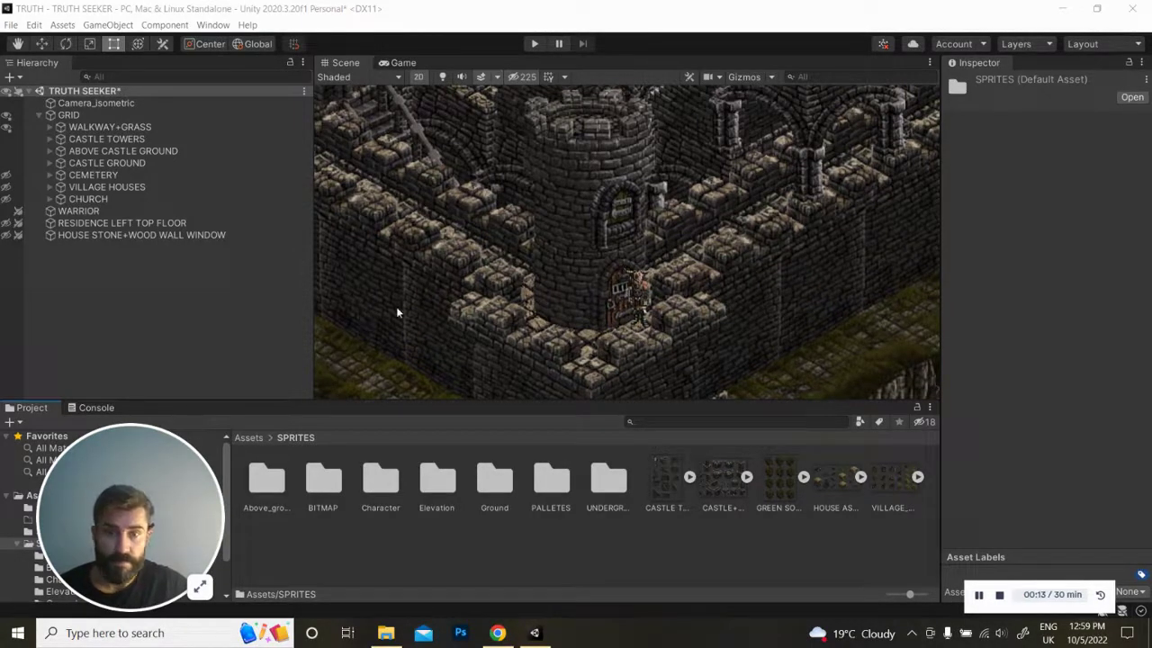
Open CASTLE TOWER ASSET SHEET.png from the SPRITES folder to view its pieces, and close the image
{"action": "left_click", "coordinate": [665, 486]}
{"action": "double_click", "coordinate": [664, 477]}
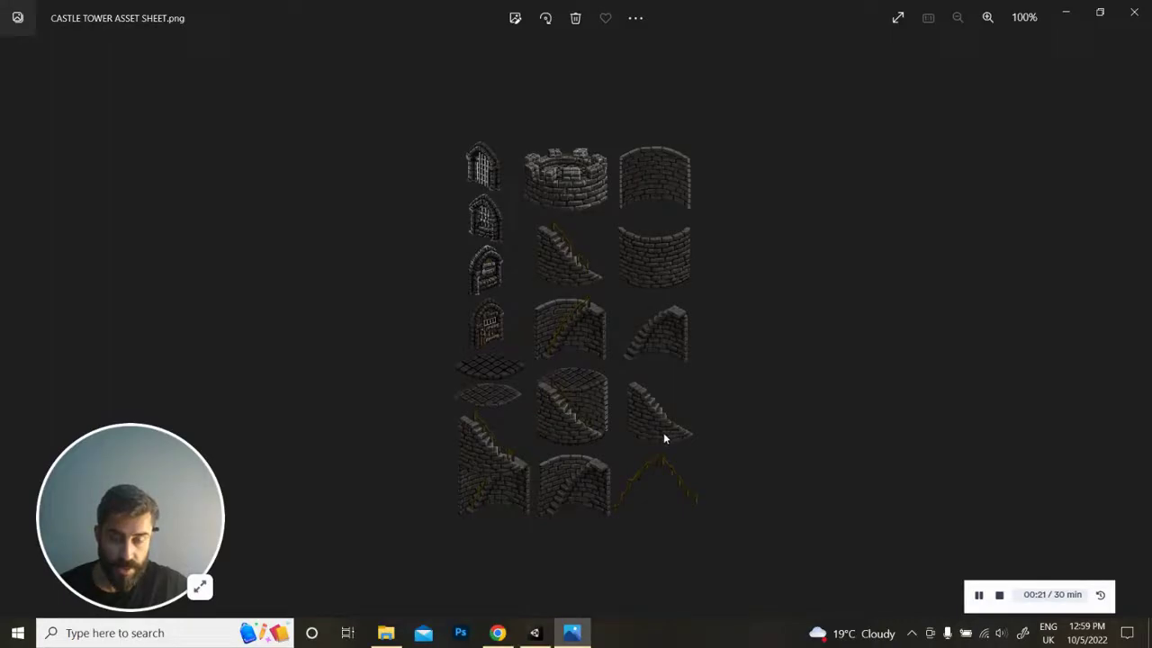
{"action": "left_click", "coordinate": [1134, 11]}
{"action": "left_click", "coordinate": [700, 551]}
{"action": "right_click", "coordinate": [686, 551]}
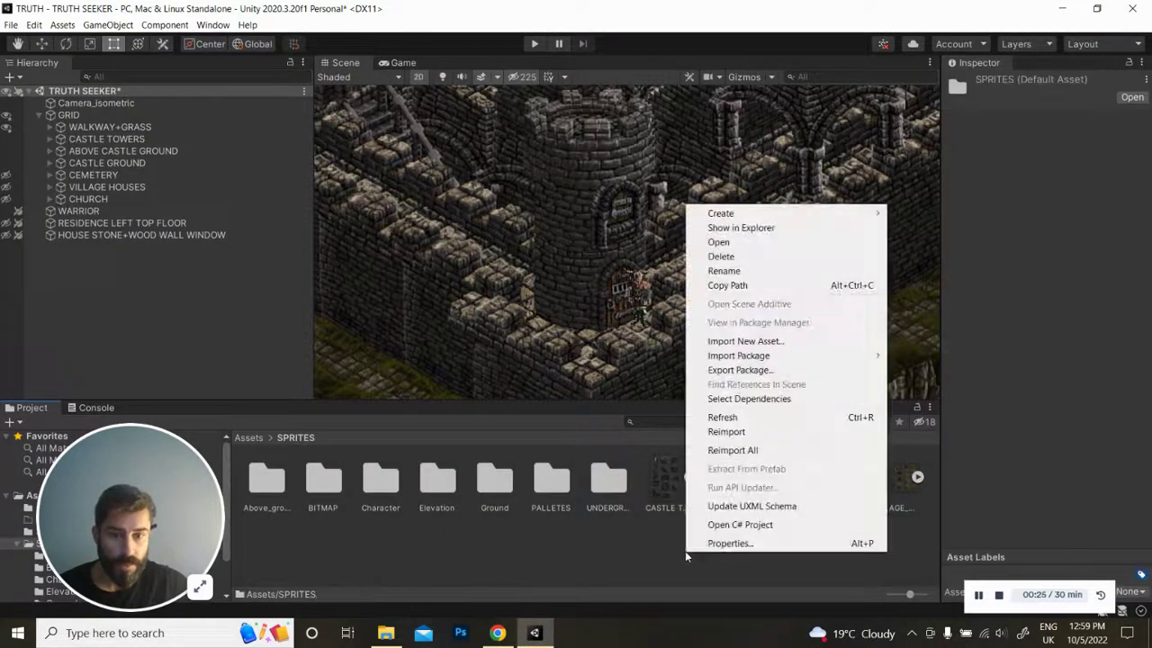
{"action": "left_click", "coordinate": [794, 342]}
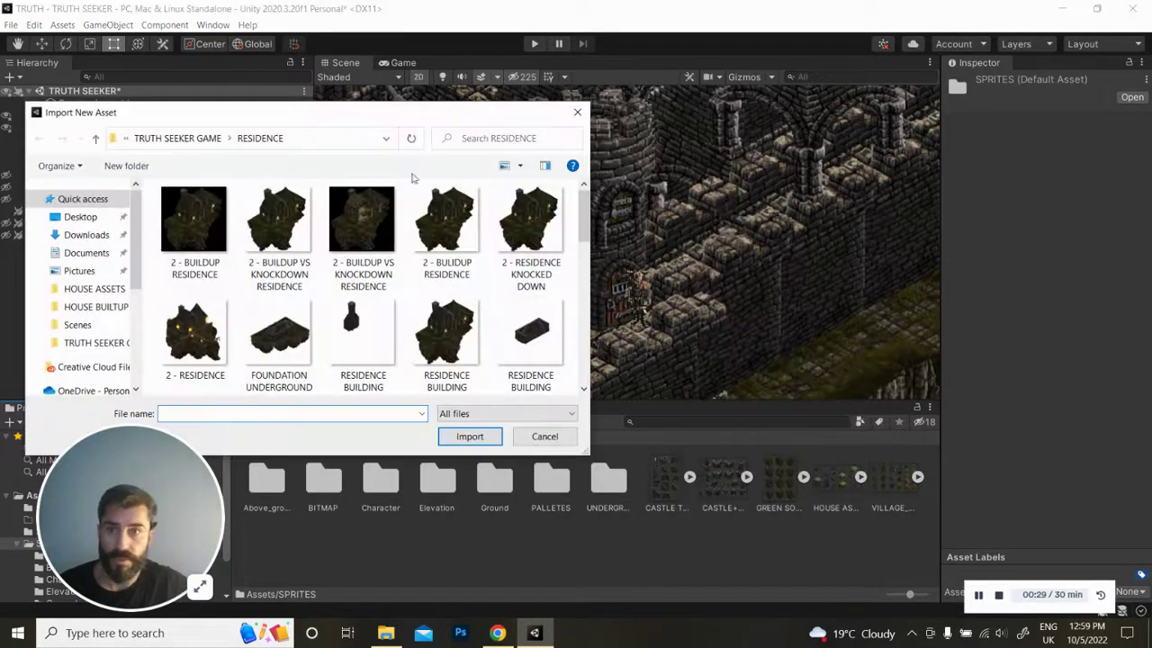
{"action": "left_click", "coordinate": [241, 140]}
{"action": "scroll", "coordinate": [396, 243], "scroll_direction": "up", "scroll_amount": 2}
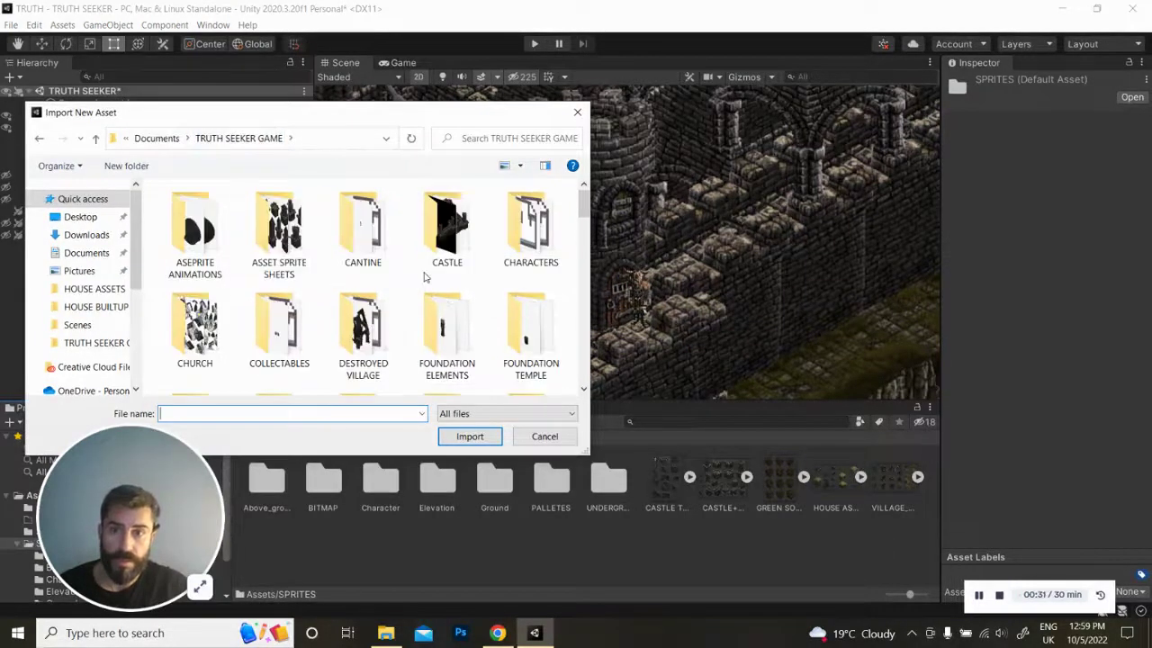
{"action": "double_click", "coordinate": [423, 234]}
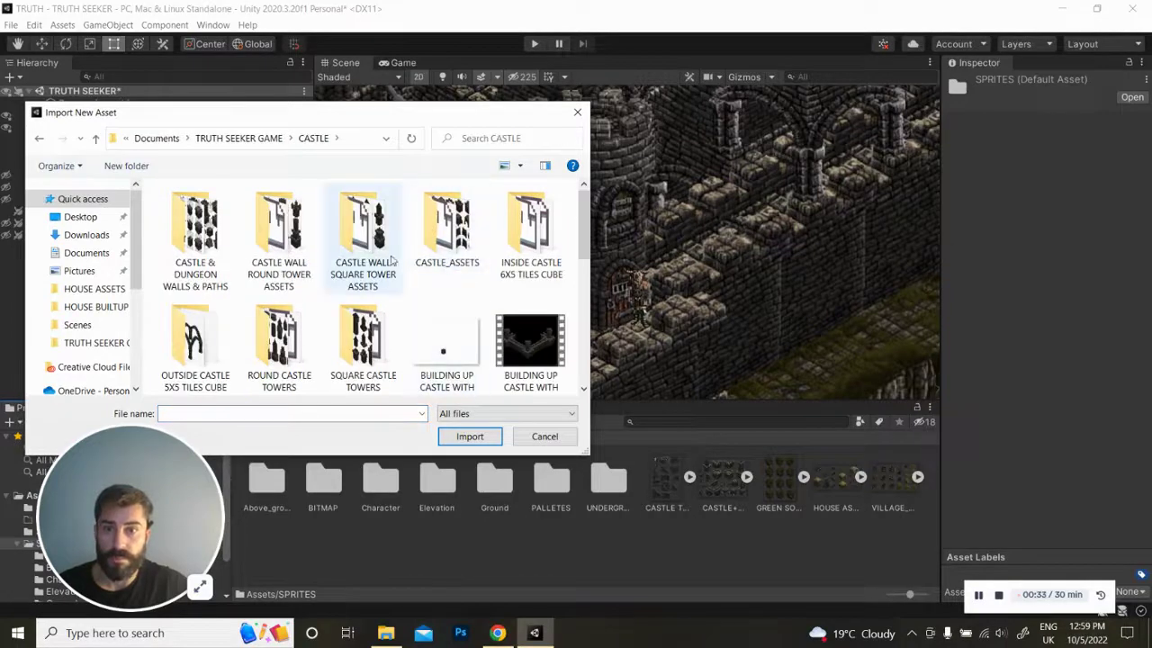
{"action": "double_click", "coordinate": [199, 242]}
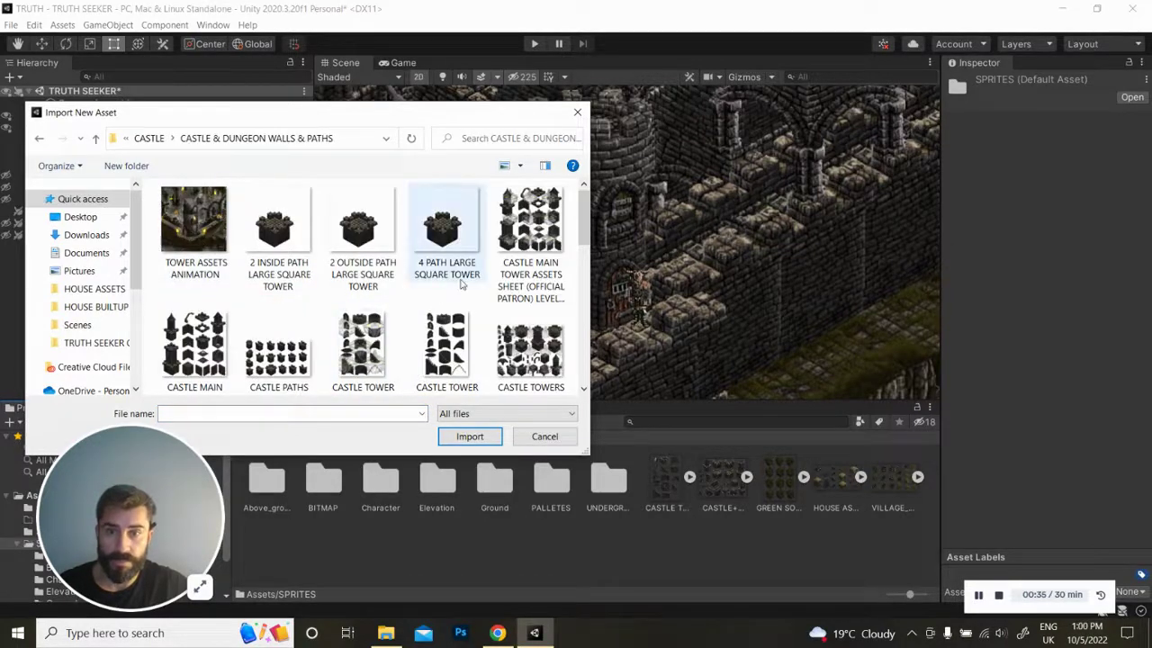
{"action": "scroll", "coordinate": [455, 279], "scroll_direction": "down", "scroll_amount": 3}
{"action": "left_click", "coordinate": [446, 218]}
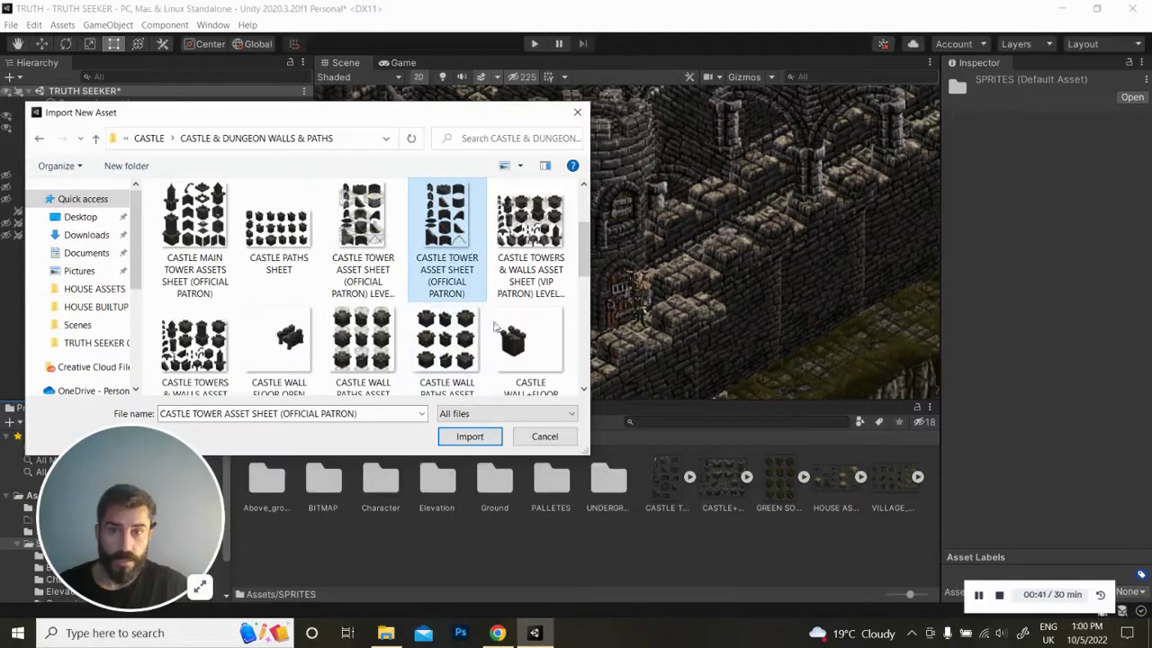
{"action": "left_click", "coordinate": [544, 436]}
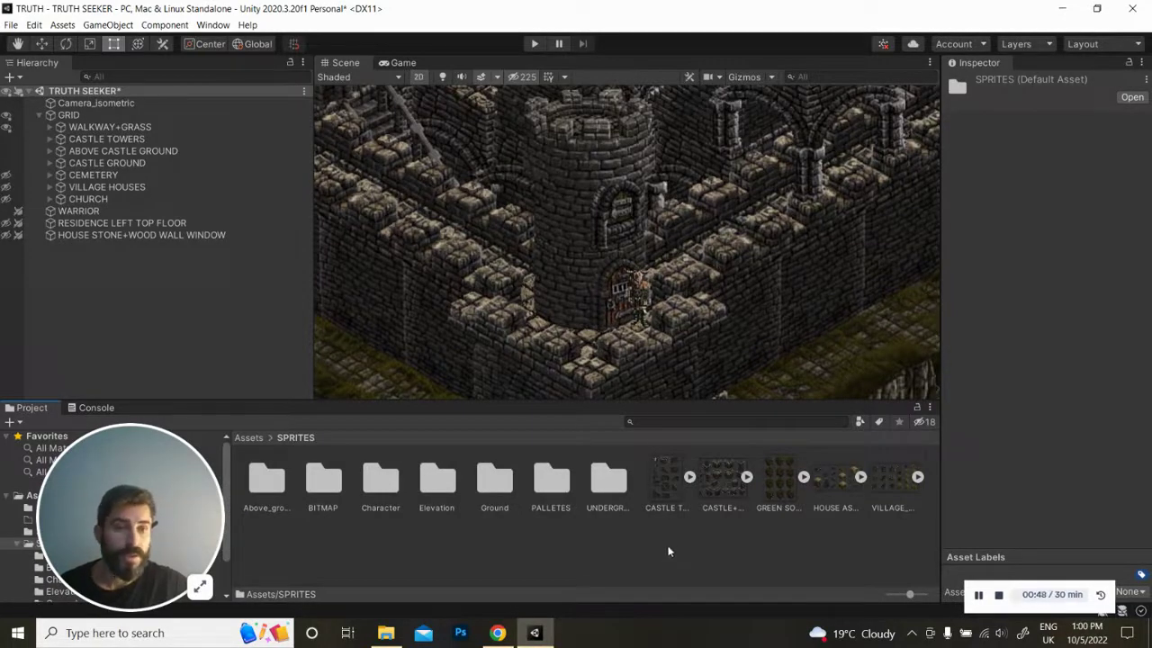
Set the castle tower asset sheet's Sprite Mode to Multiple and review its slices in the Sprite Editor
{"action": "left_click", "coordinate": [660, 477]}
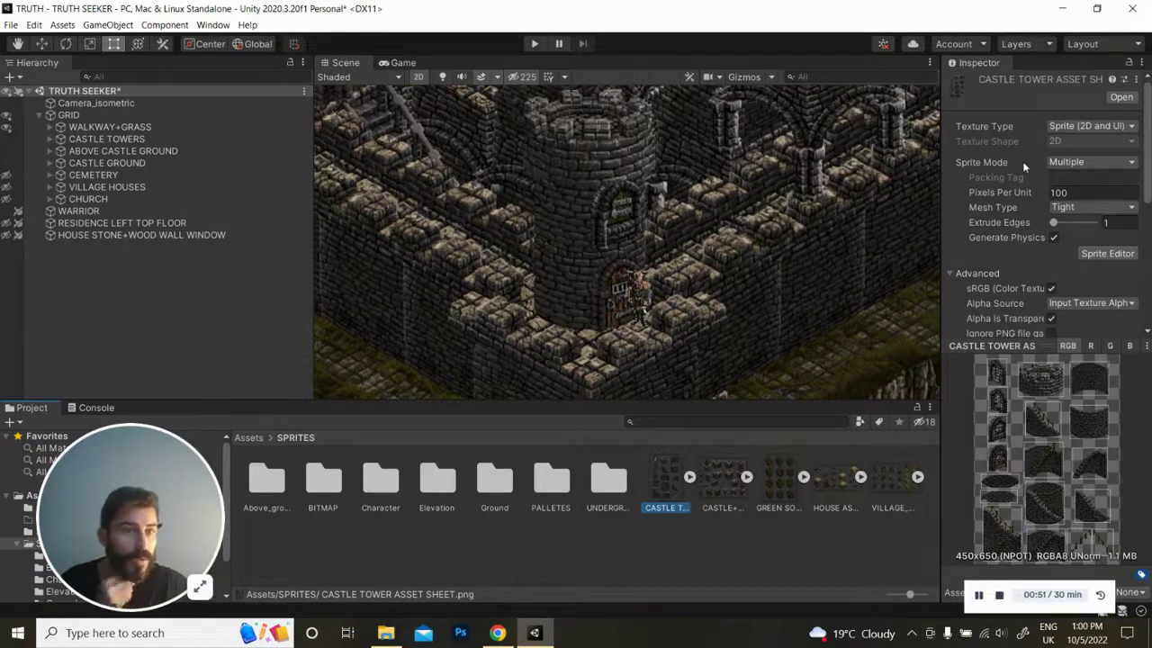
{"action": "left_click", "coordinate": [1086, 164]}
{"action": "left_click", "coordinate": [1098, 190]}
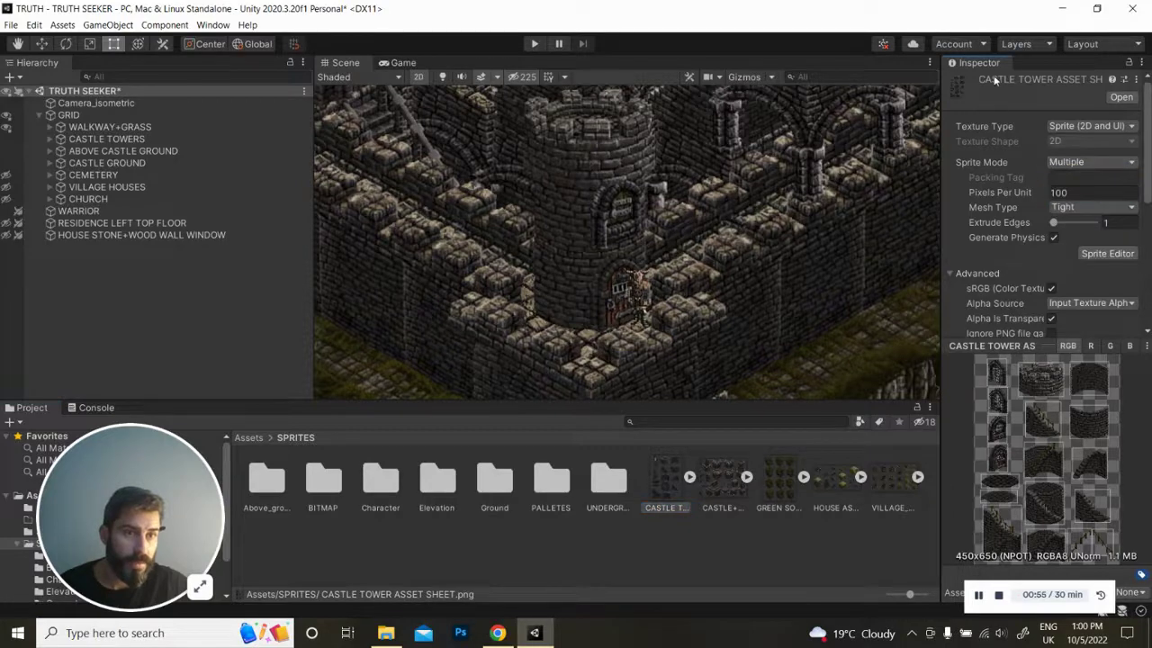
{"action": "left_click", "coordinate": [1107, 253]}
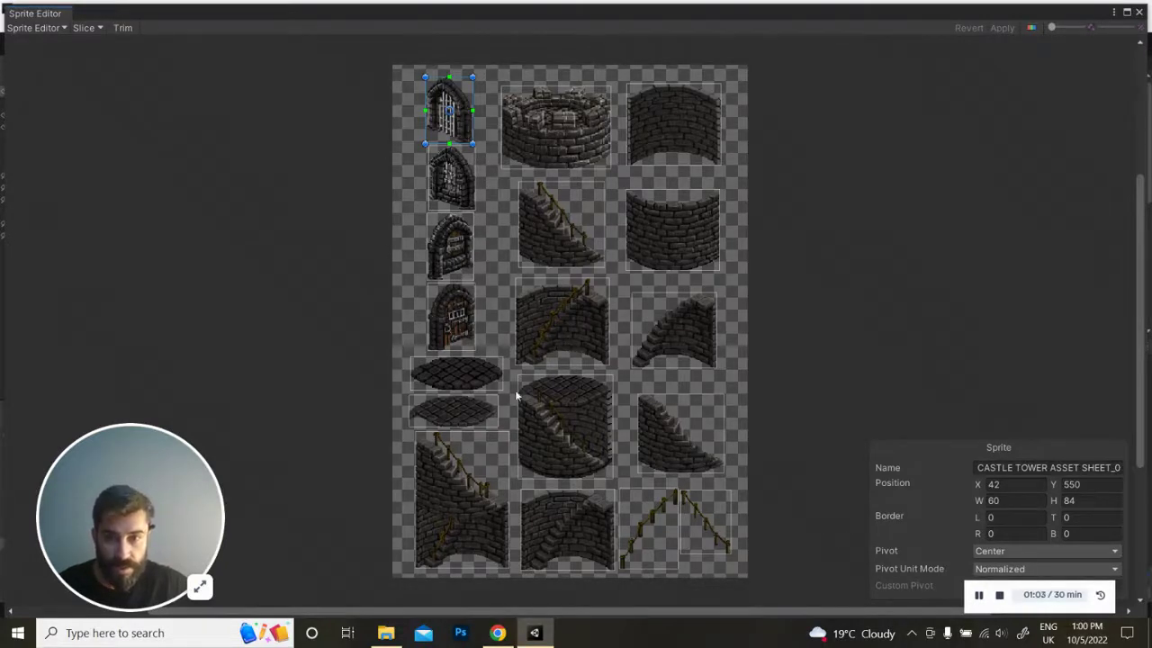
{"action": "left_click", "coordinate": [1138, 12]}
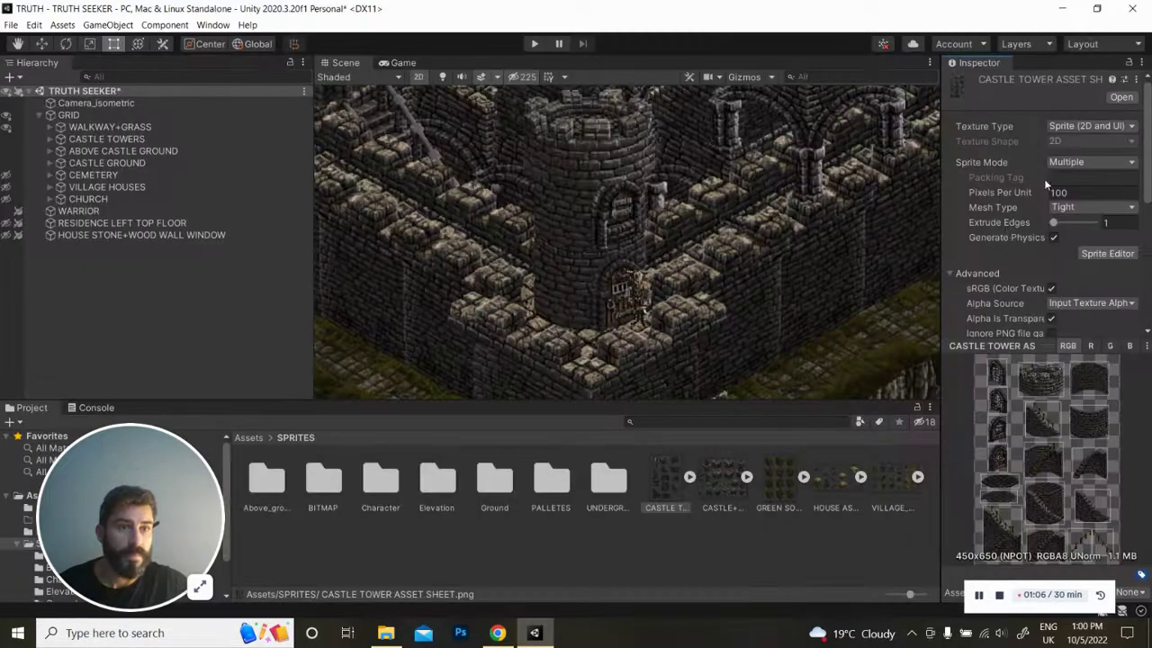
Place the barred arched window sprite from the castle tower sheet onto the front tower and set its sorting layer to LEVEL 1
{"action": "left_click", "coordinate": [690, 478]}
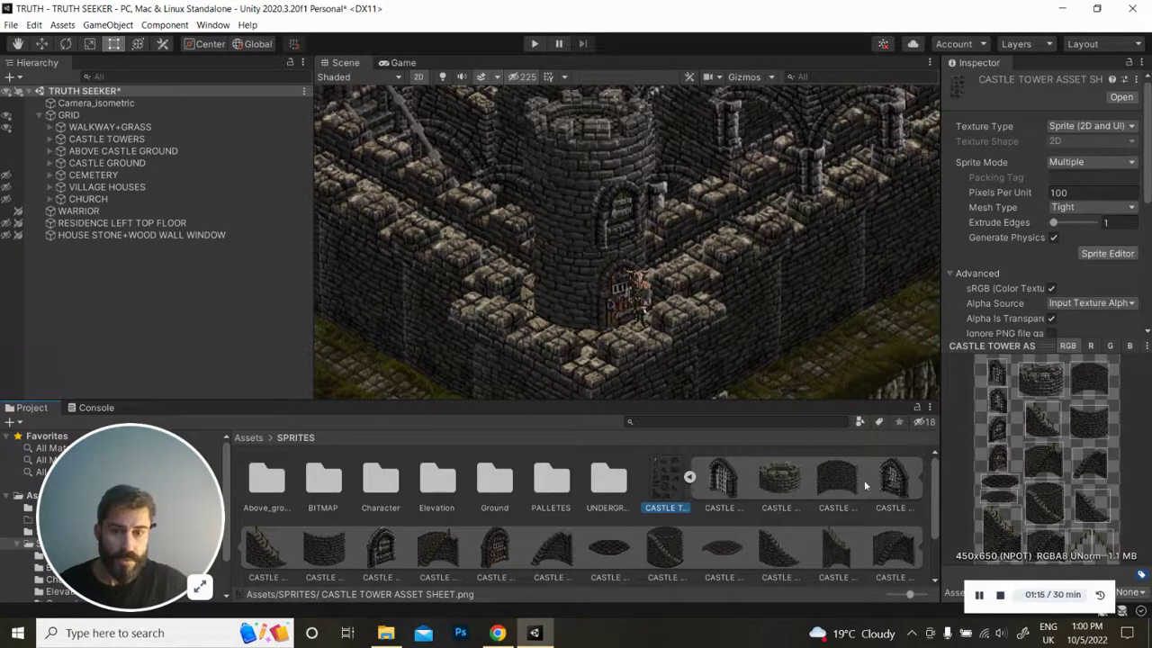
{"action": "left_click_drag", "start_coordinate": [902, 482], "coordinate": [561, 265]}
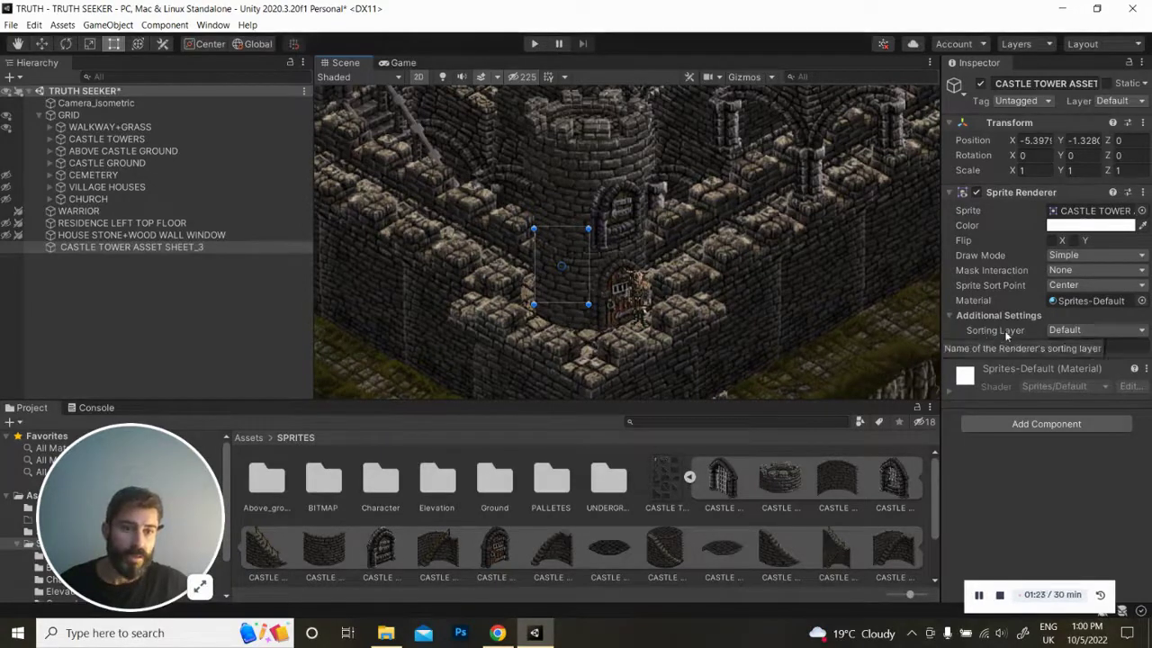
{"action": "left_click", "coordinate": [1076, 331]}
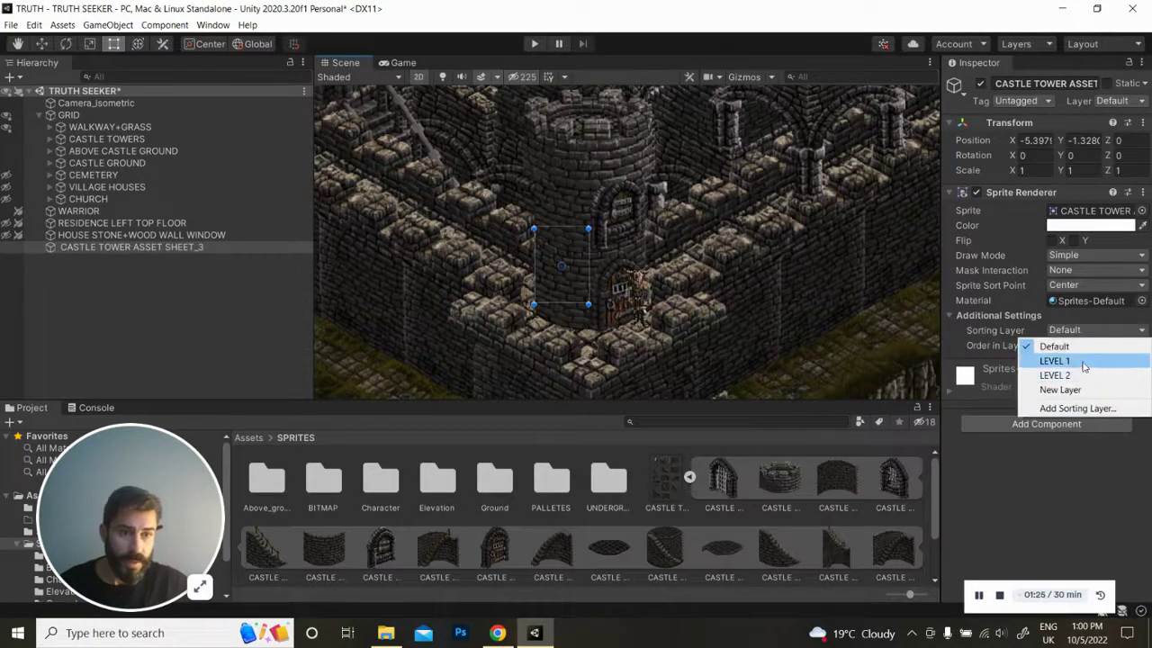
{"action": "left_click", "coordinate": [1084, 362]}
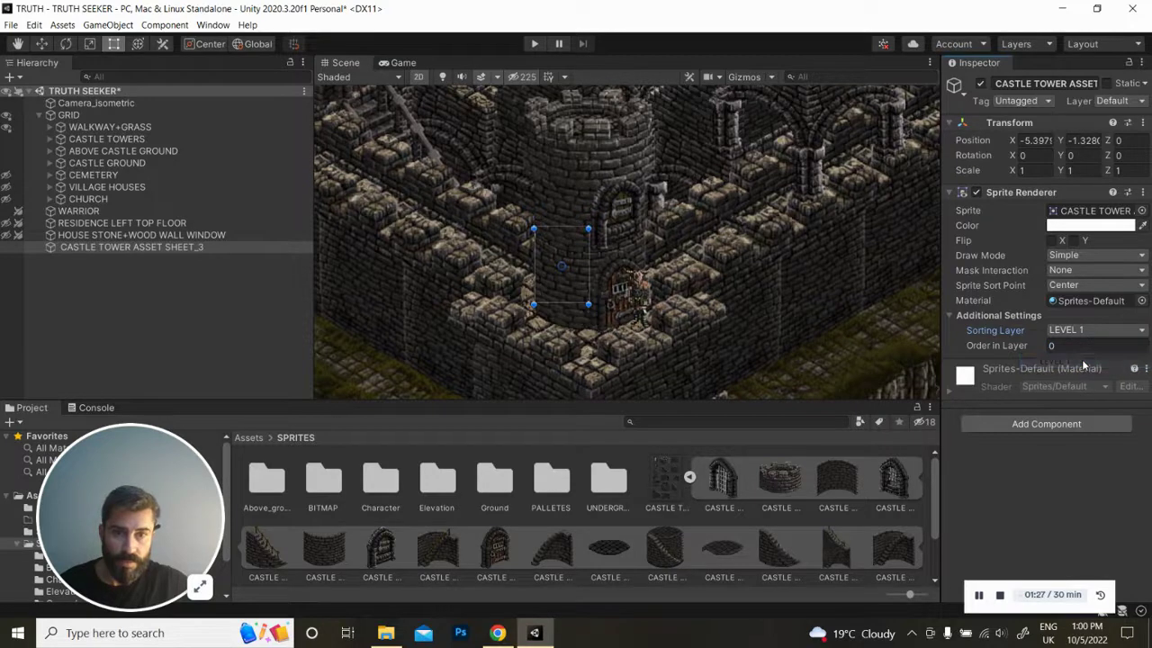
Switch the placed window's sorting layer to LEVEL 2 and back to LEVEL 1 to compare its visibility
{"action": "left_click", "coordinate": [1105, 331]}
{"action": "left_click", "coordinate": [1080, 375]}
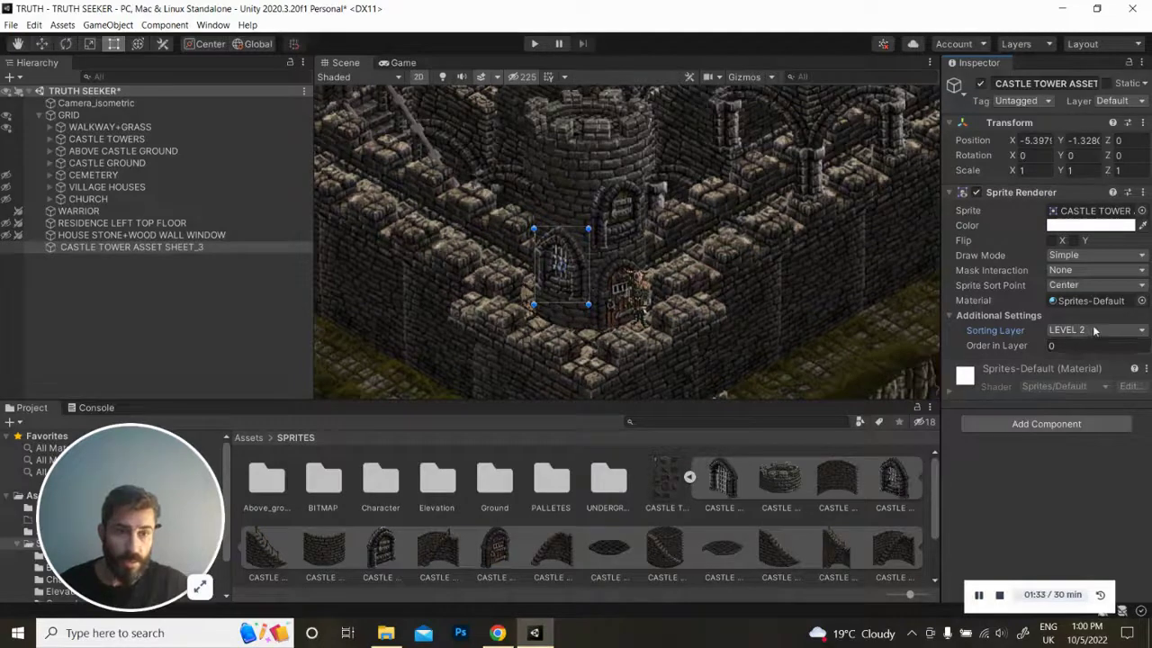
{"action": "left_click", "coordinate": [1097, 331]}
{"action": "left_click", "coordinate": [1048, 360]}
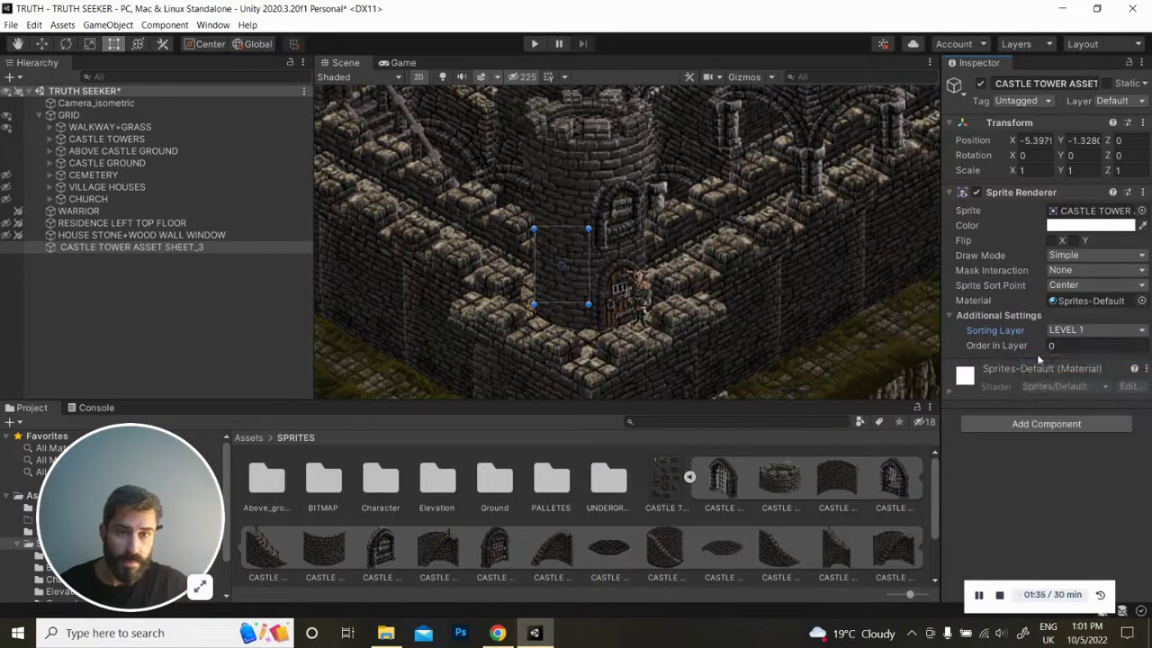
Try Order in Layer values such as 7 and 9 on the window, and set its sorting layer to LEVEL 2
{"action": "left_click", "coordinate": [1058, 346]}
{"action": "key", "text": "BackSpace"}
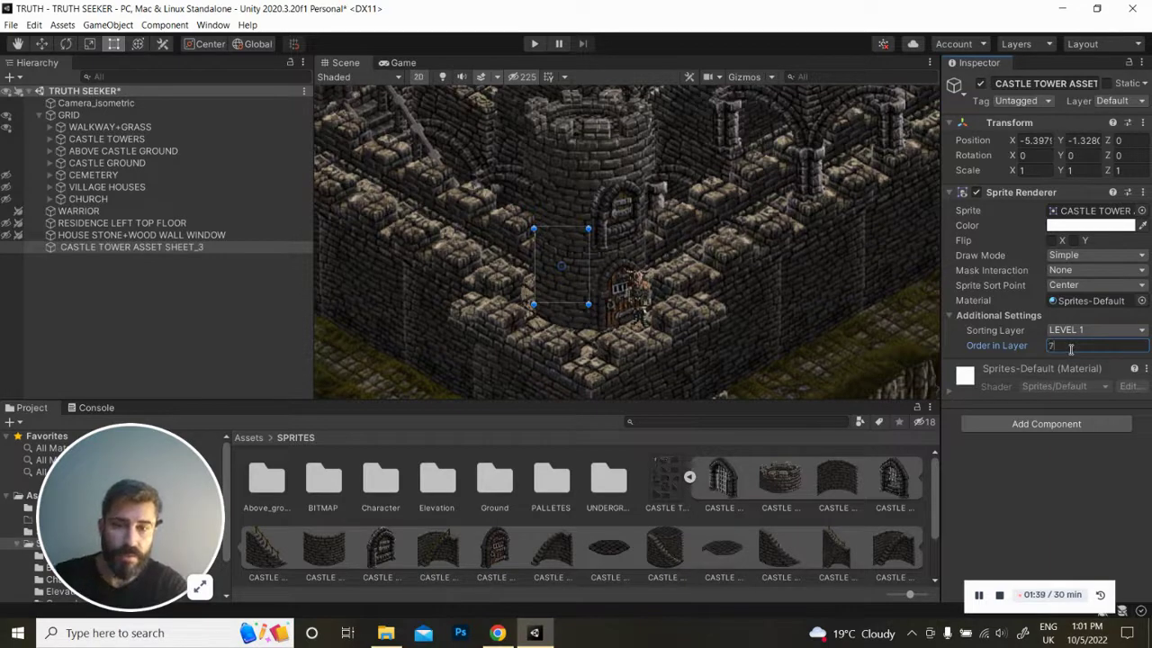
{"action": "key", "text": "BackSpace"}
{"action": "type", "text": "9"}
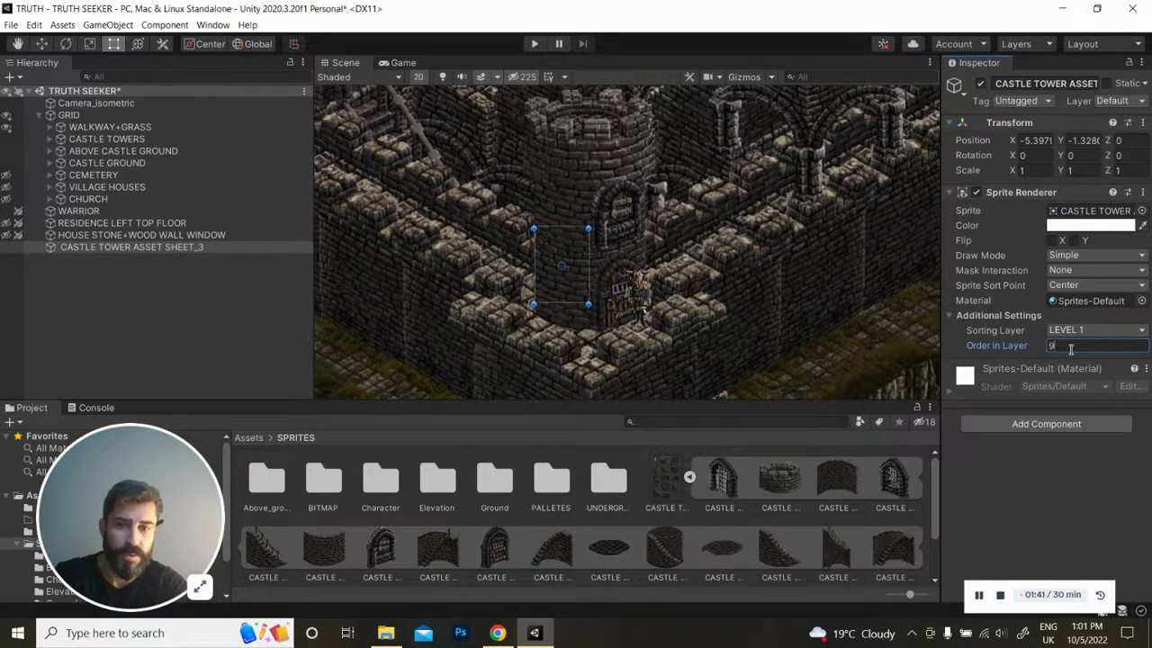
{"action": "key", "text": "BackSpace"}
{"action": "type", "text": "1"}
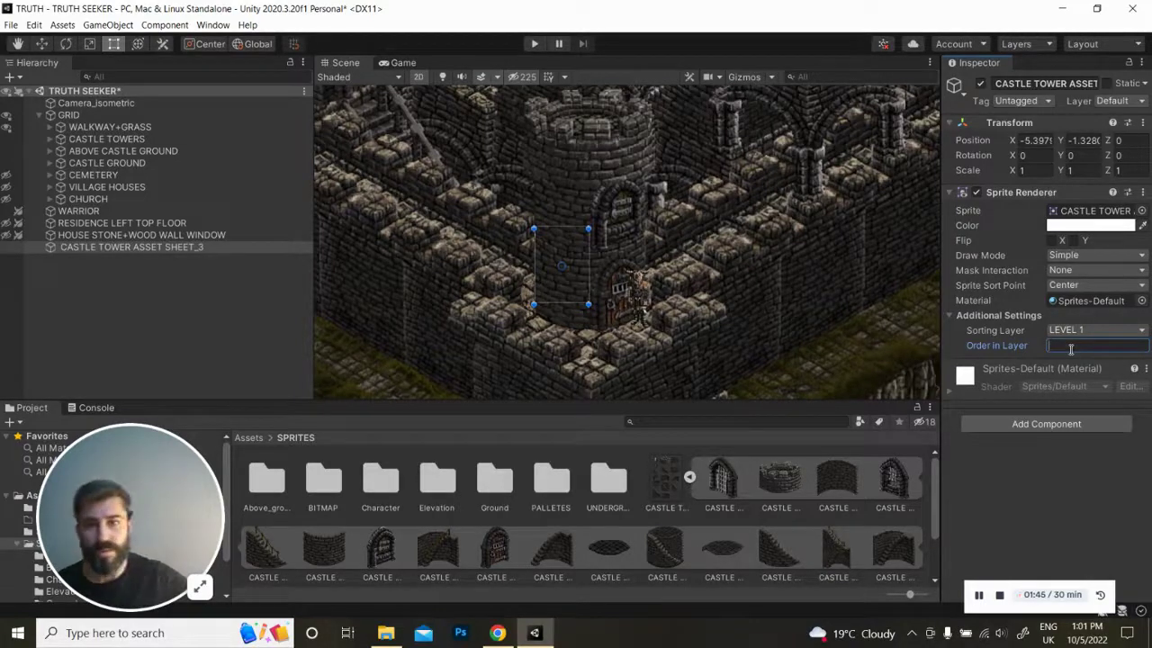
{"action": "left_click", "coordinate": [1100, 330]}
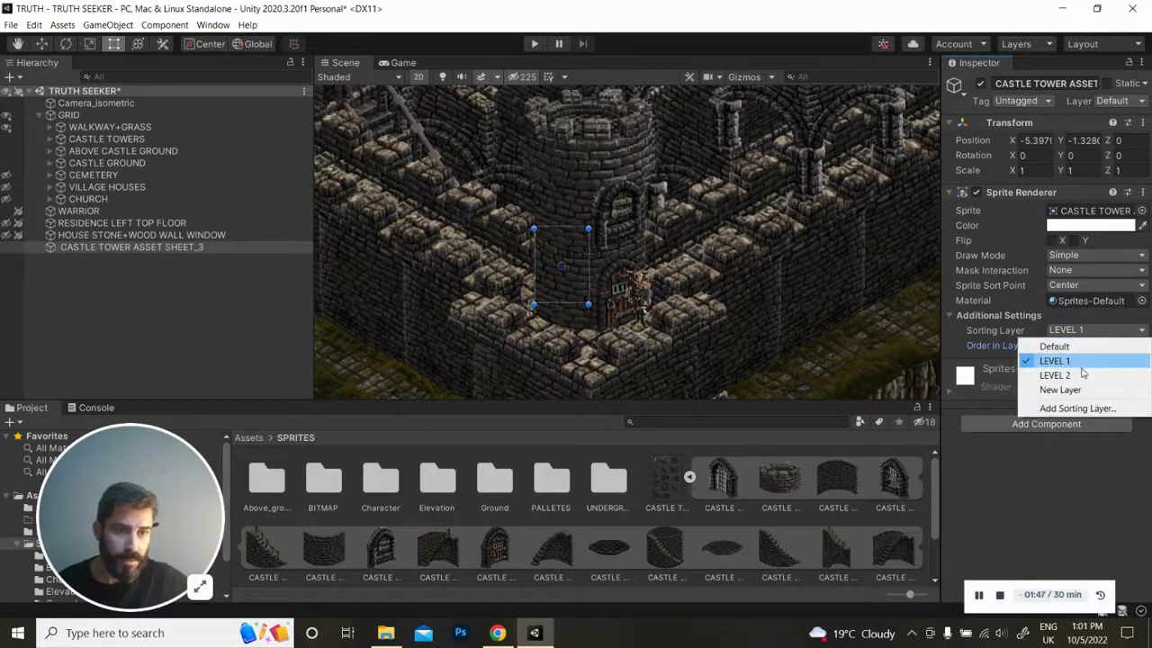
{"action": "left_click", "coordinate": [1081, 374]}
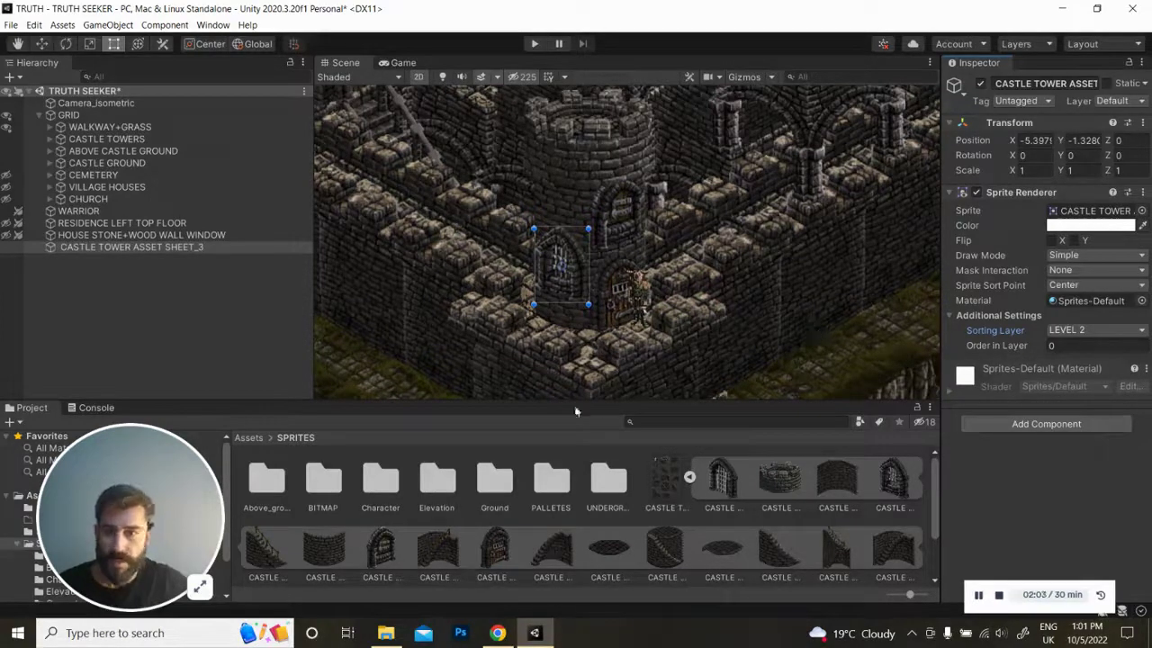
Delete the placed window sprite from the scene and collapse the castle tower asset sheet
{"action": "right_click", "coordinate": [228, 248]}
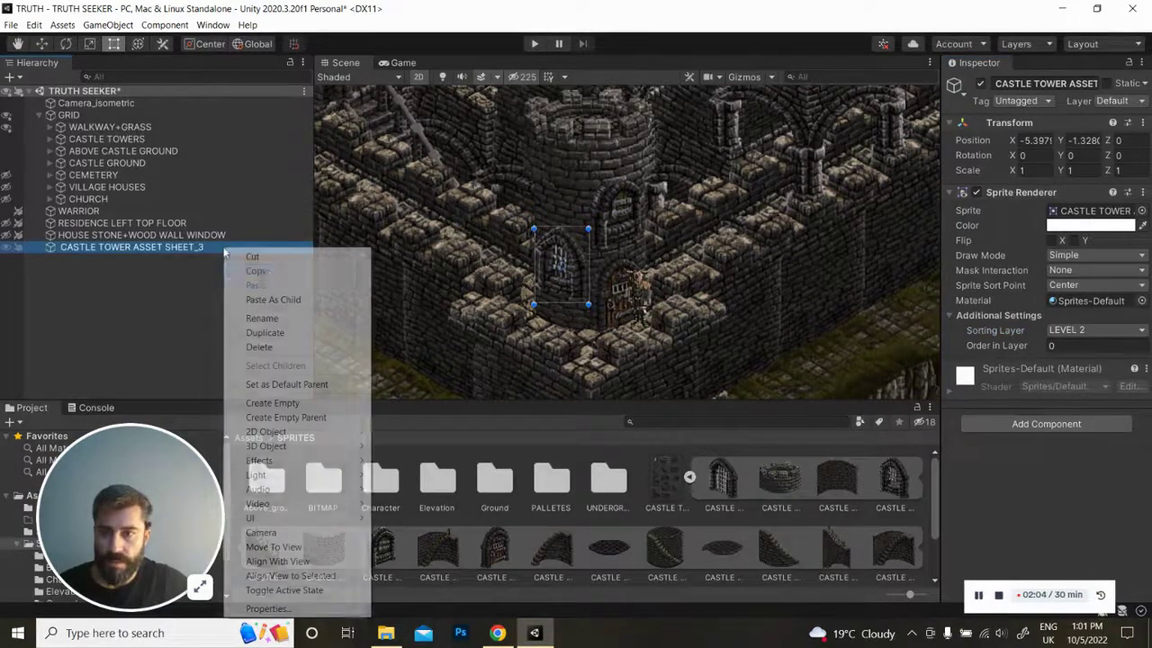
{"action": "left_click", "coordinate": [287, 348]}
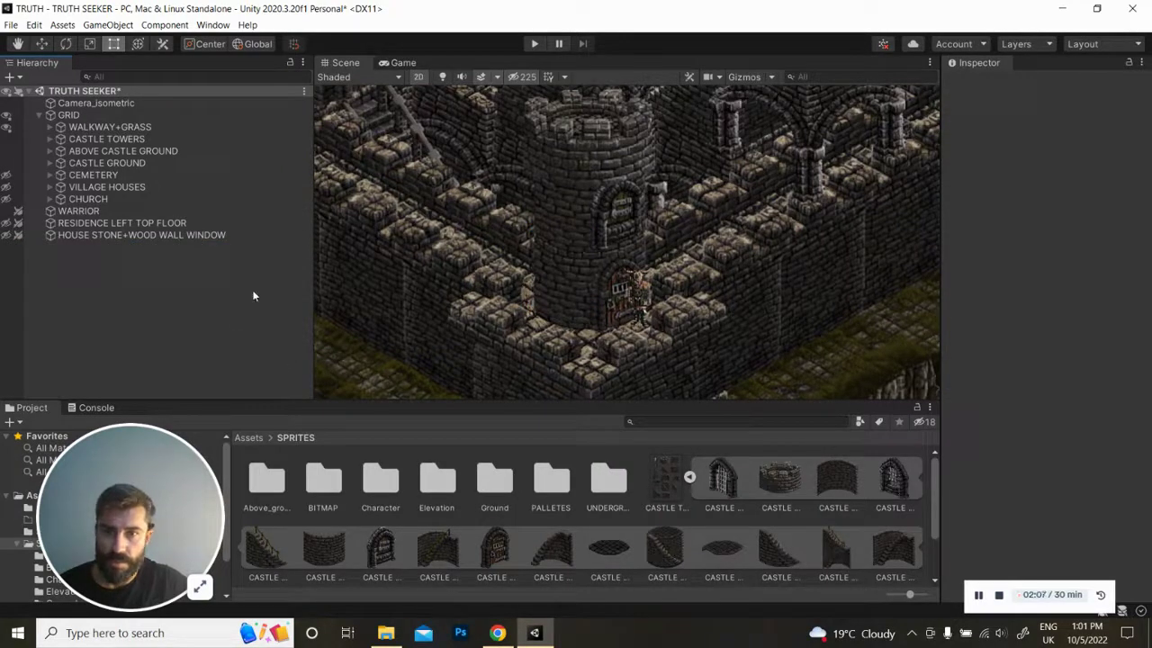
{"action": "left_click", "coordinate": [689, 476]}
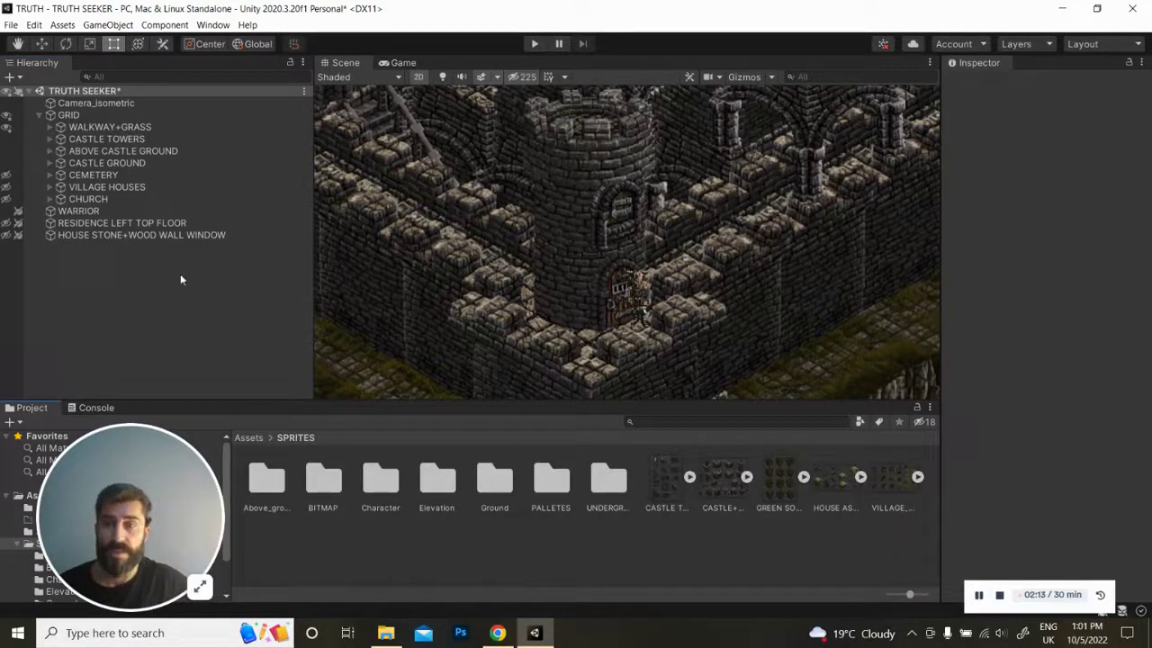
Expand the CASTLE TOWERS group and select CASTLE+TOWER_11, the front corner tower
{"action": "left_click", "coordinate": [106, 138]}
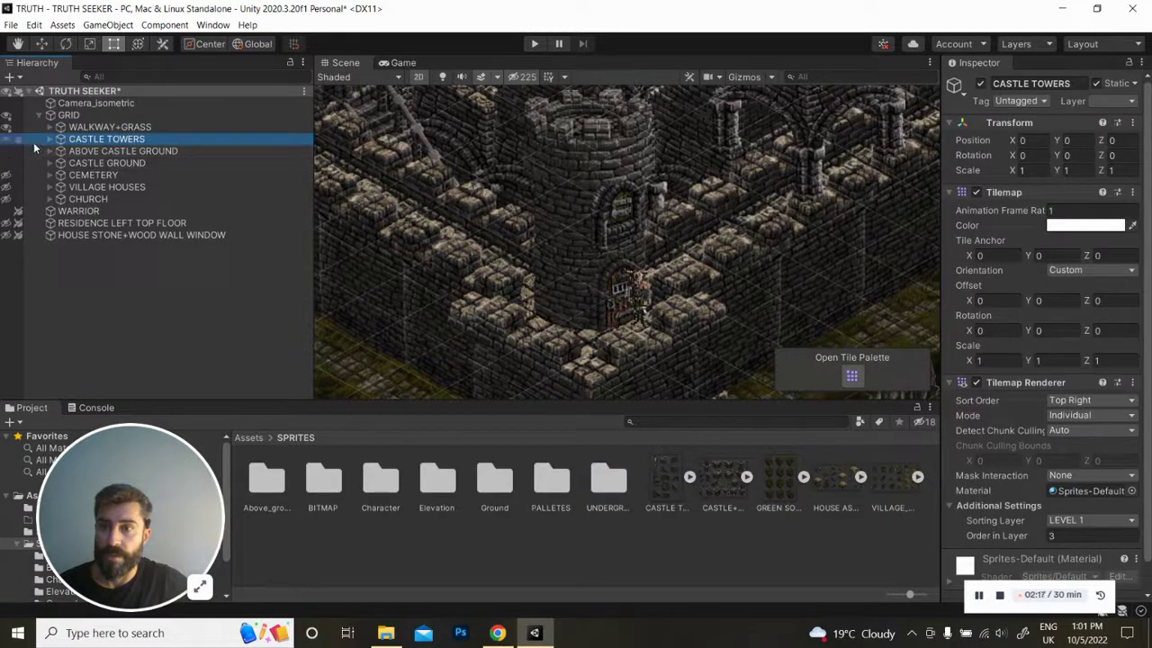
{"action": "scroll", "coordinate": [552, 263], "scroll_direction": "down", "scroll_amount": 6}
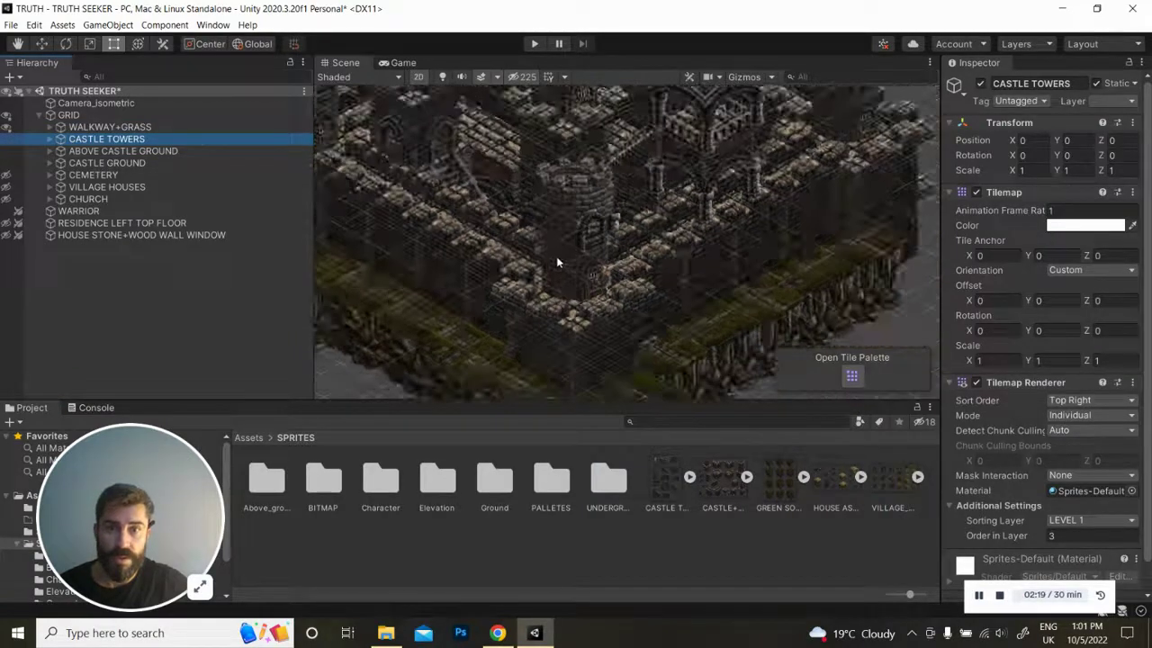
{"action": "middle_click_drag", "start_coordinate": [558, 258], "coordinate": [656, 281]}
{"action": "middle_click_drag", "start_coordinate": [648, 240], "coordinate": [651, 252]}
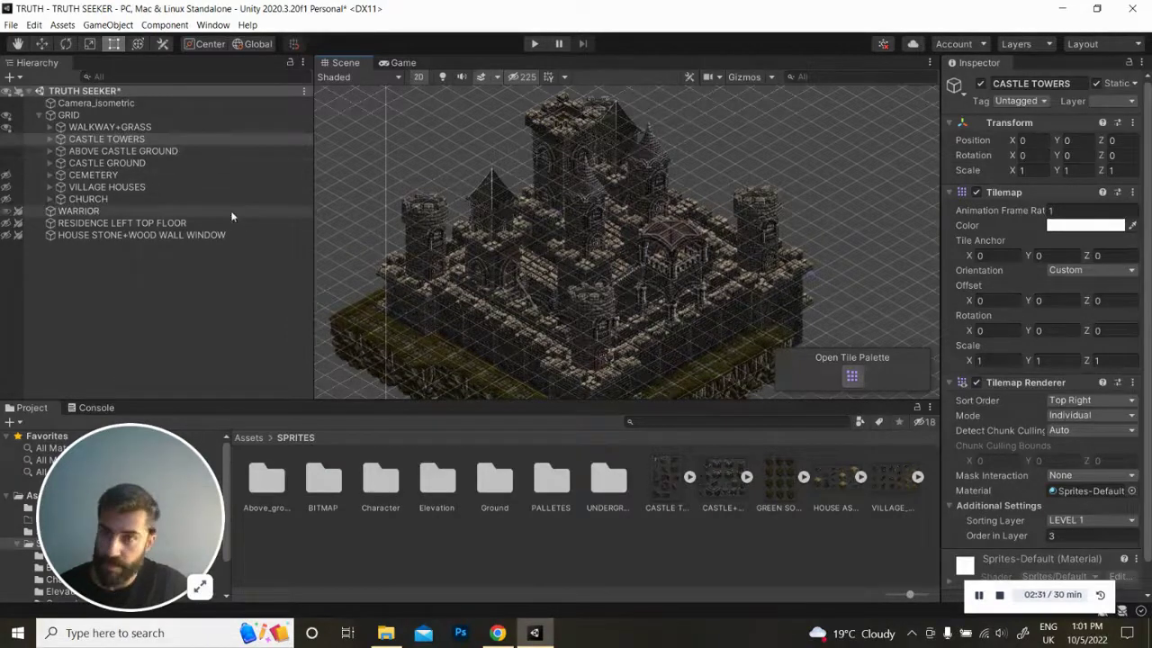
{"action": "left_click", "coordinate": [49, 139]}
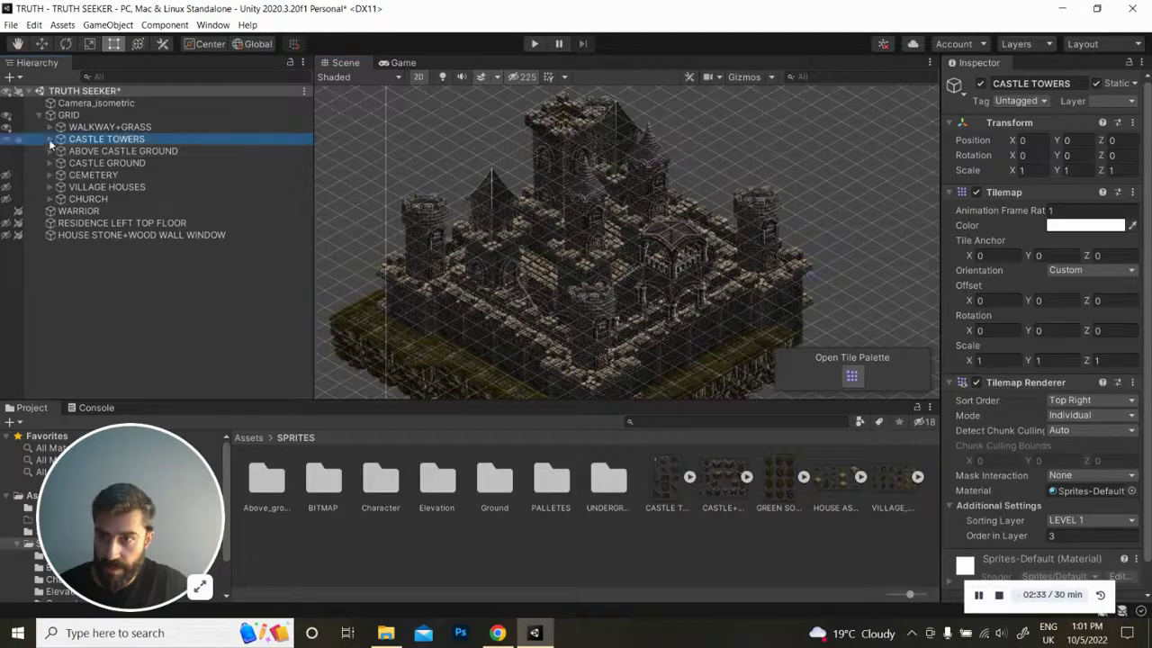
{"action": "left_click", "coordinate": [173, 245]}
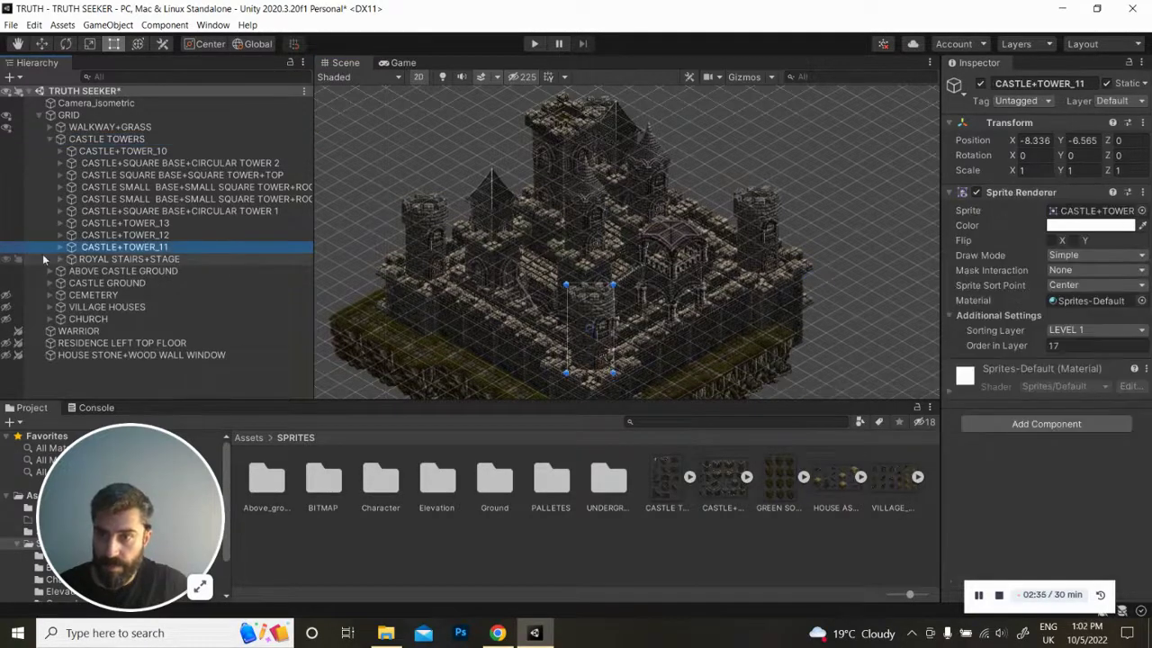
Hide all other objects in the CASTLE TOWERS group, including ROYAL STAIRS+STAGE, leaving only CASTLE+TOWER_11 shown
{"action": "left_click", "coordinate": [7, 235]}
{"action": "left_click", "coordinate": [6, 223]}
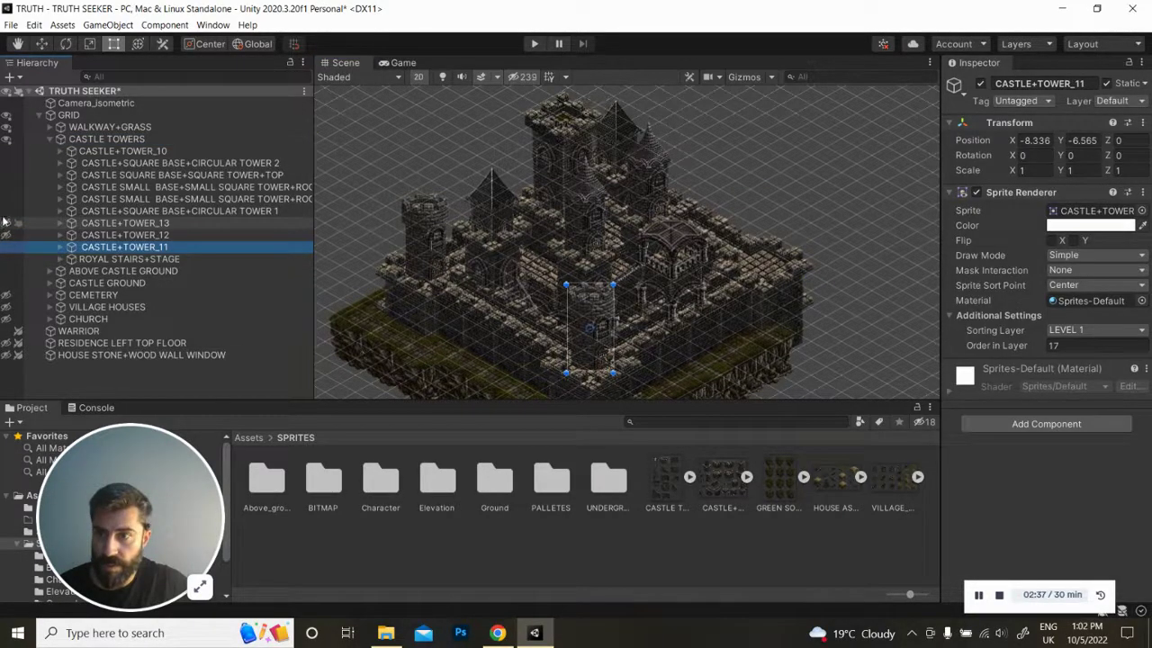
{"action": "left_click", "coordinate": [5, 199]}
{"action": "left_click", "coordinate": [5, 204]}
{"action": "left_click", "coordinate": [5, 186]}
{"action": "left_click", "coordinate": [5, 175]}
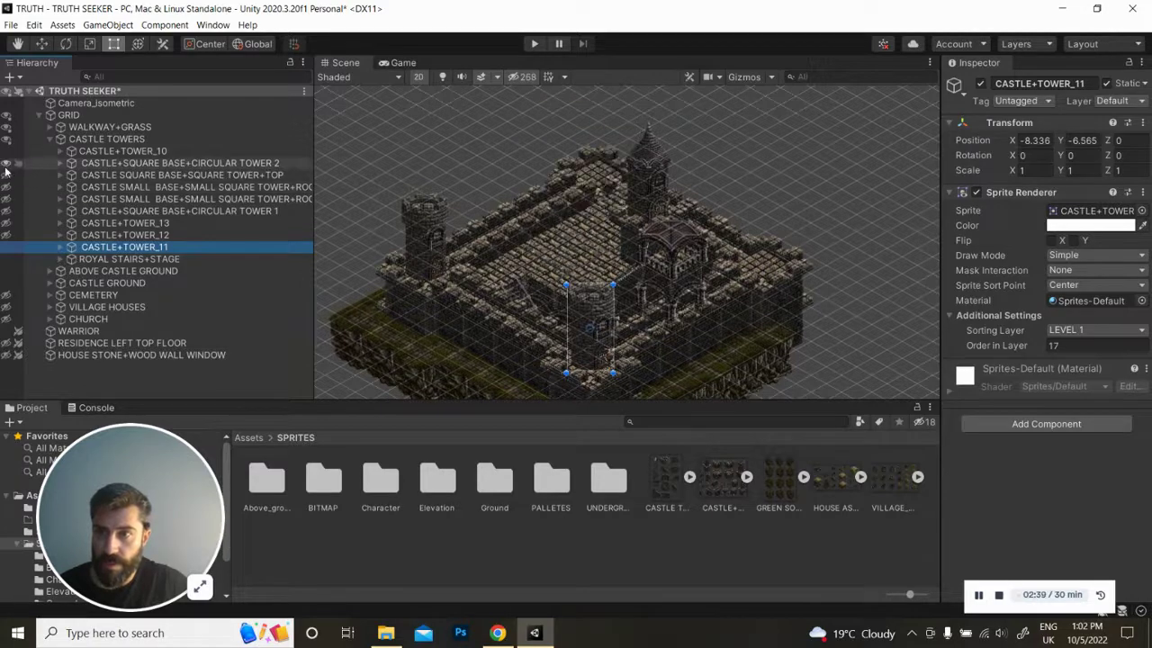
{"action": "left_click", "coordinate": [5, 163]}
{"action": "left_click", "coordinate": [5, 151]}
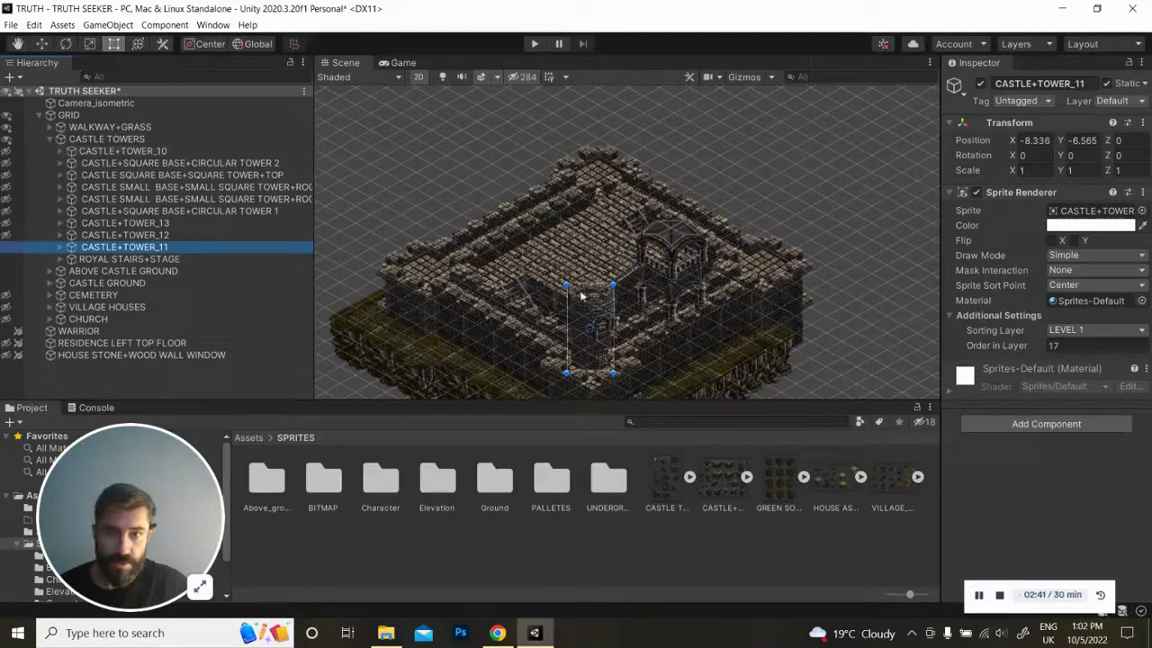
{"action": "left_click", "coordinate": [5, 259]}
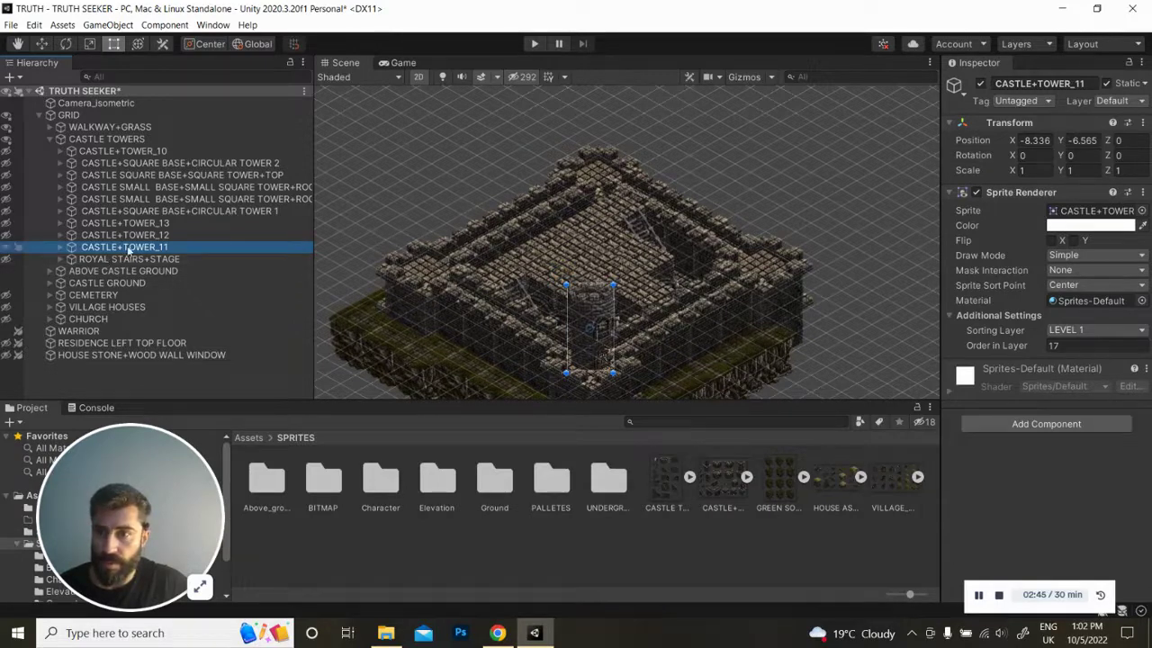
Expand CASTLE+TOWER_11 to list its parts and hide the whole tower, including all of its child sprites
{"action": "left_click", "coordinate": [61, 248]}
{"action": "scroll", "coordinate": [635, 322], "scroll_direction": "up", "scroll_amount": 4}
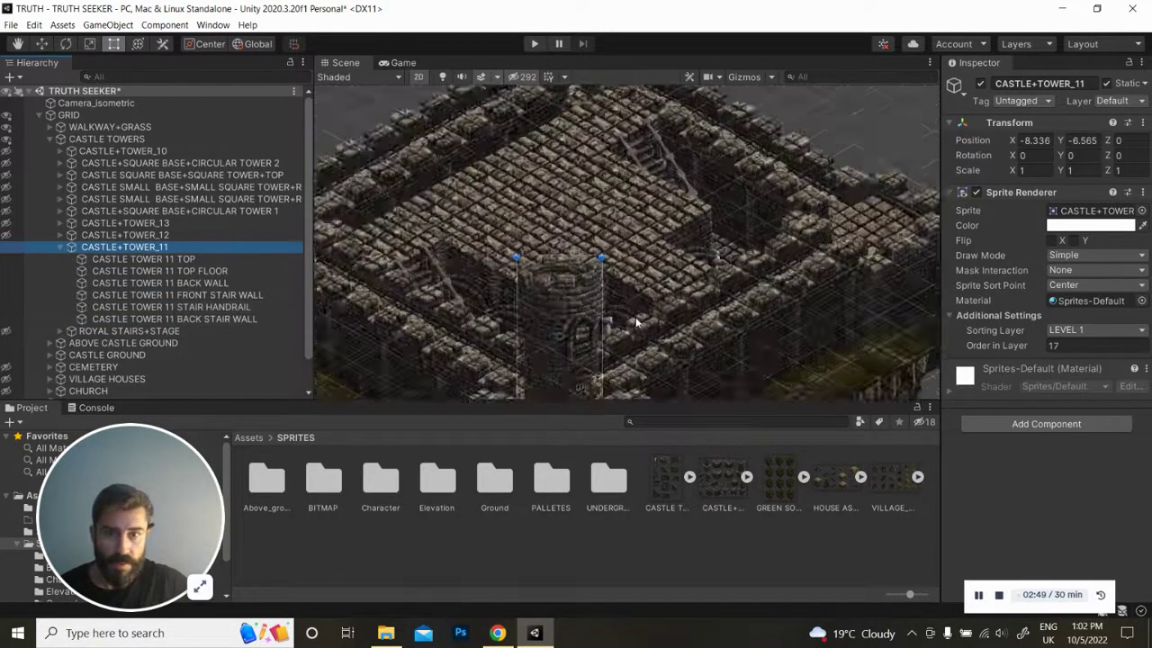
{"action": "scroll", "coordinate": [635, 322], "scroll_direction": "up", "scroll_amount": 5}
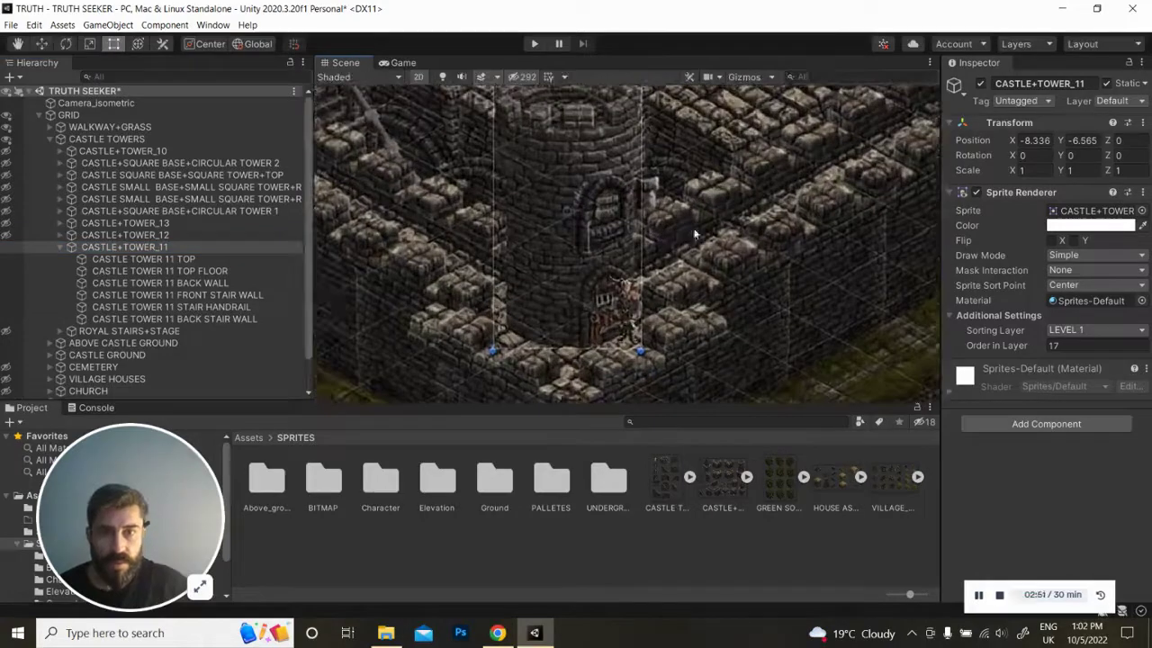
{"action": "middle_click_drag", "start_coordinate": [694, 234], "coordinate": [702, 266]}
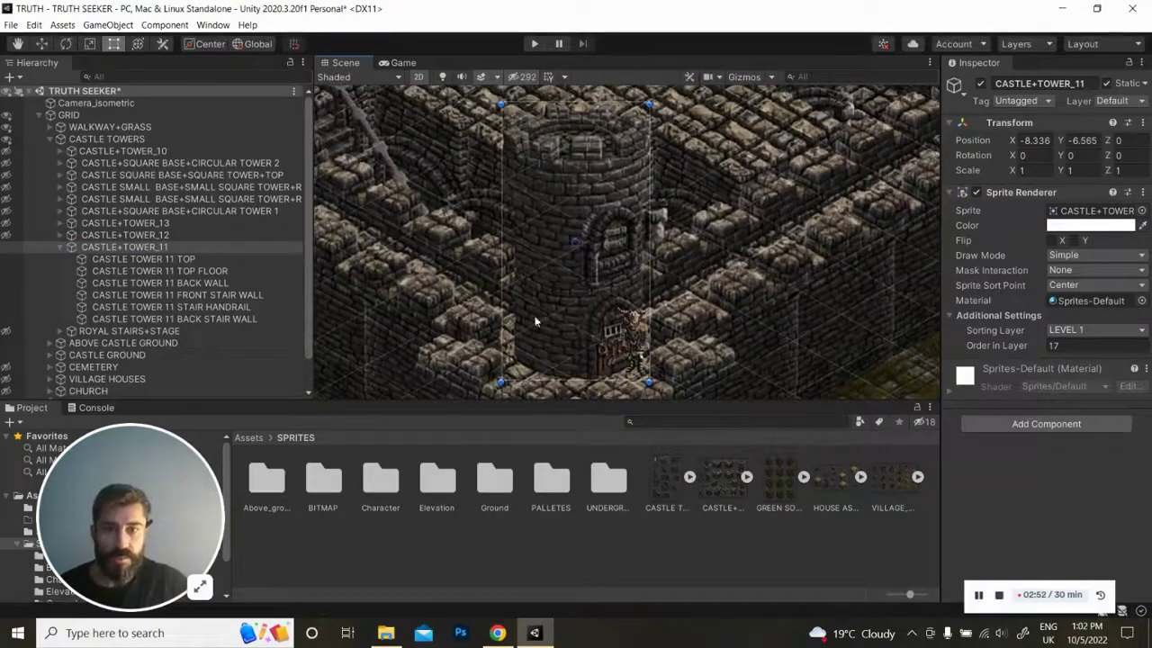
{"action": "left_click", "coordinate": [8, 250]}
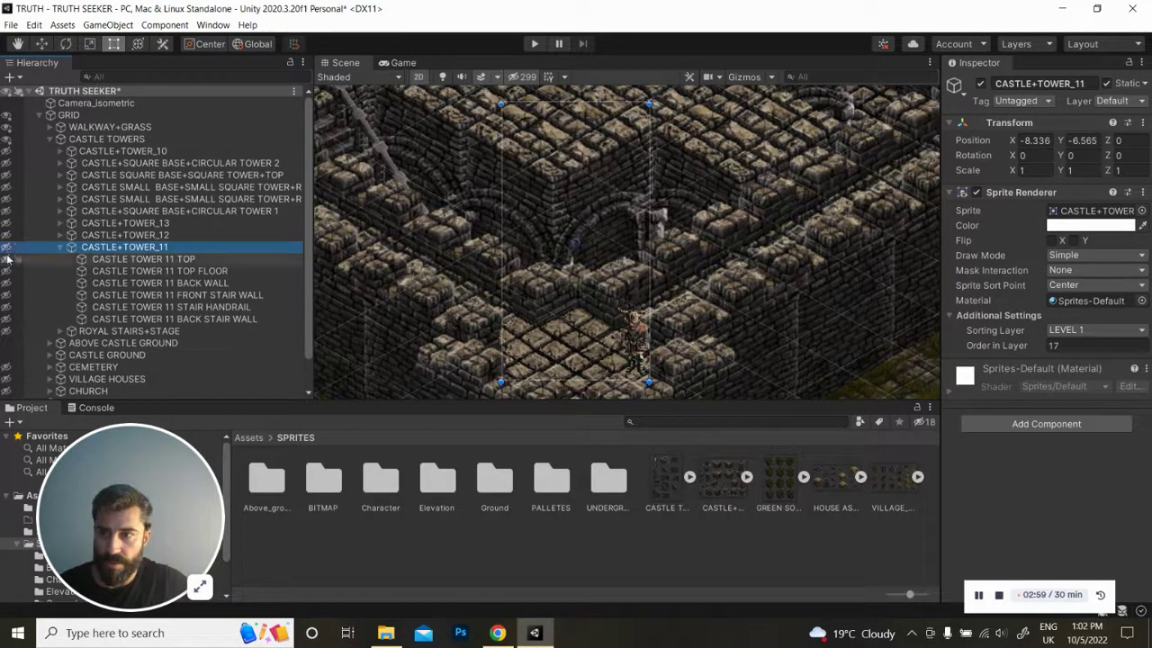
Show tower 11's BACK STAIR WALL, STAIR HANDRAIL, FRONT STAIR WALL and BACK WALL one after another, checking their Order in Layer
{"action": "left_click", "coordinate": [5, 321]}
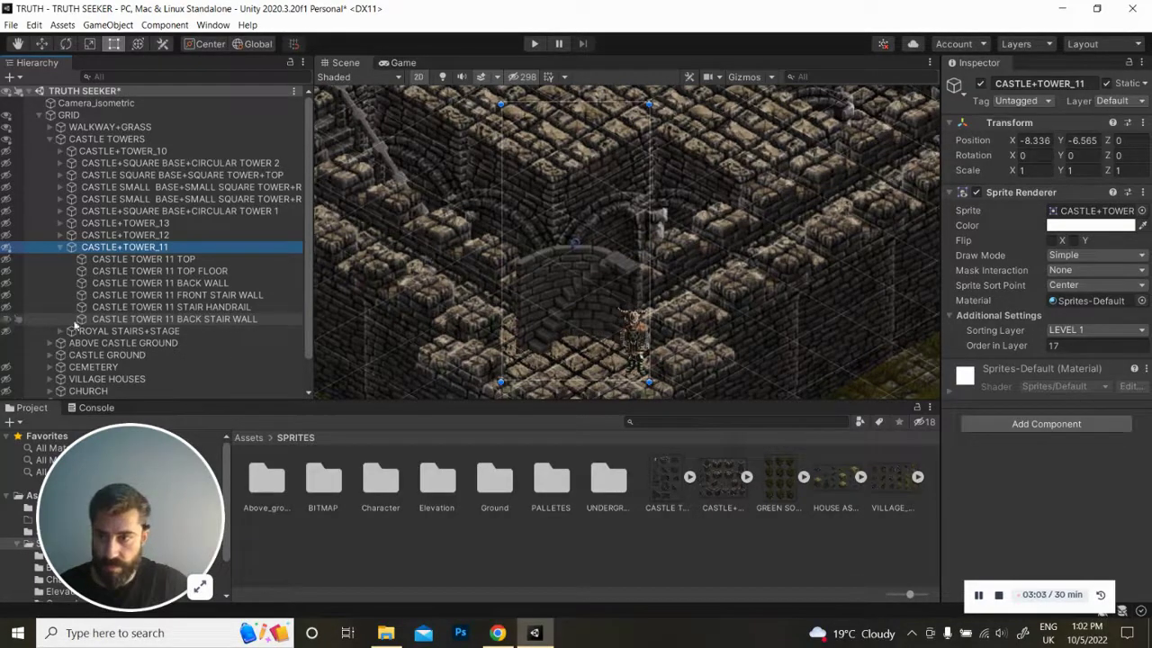
{"action": "left_click", "coordinate": [115, 321]}
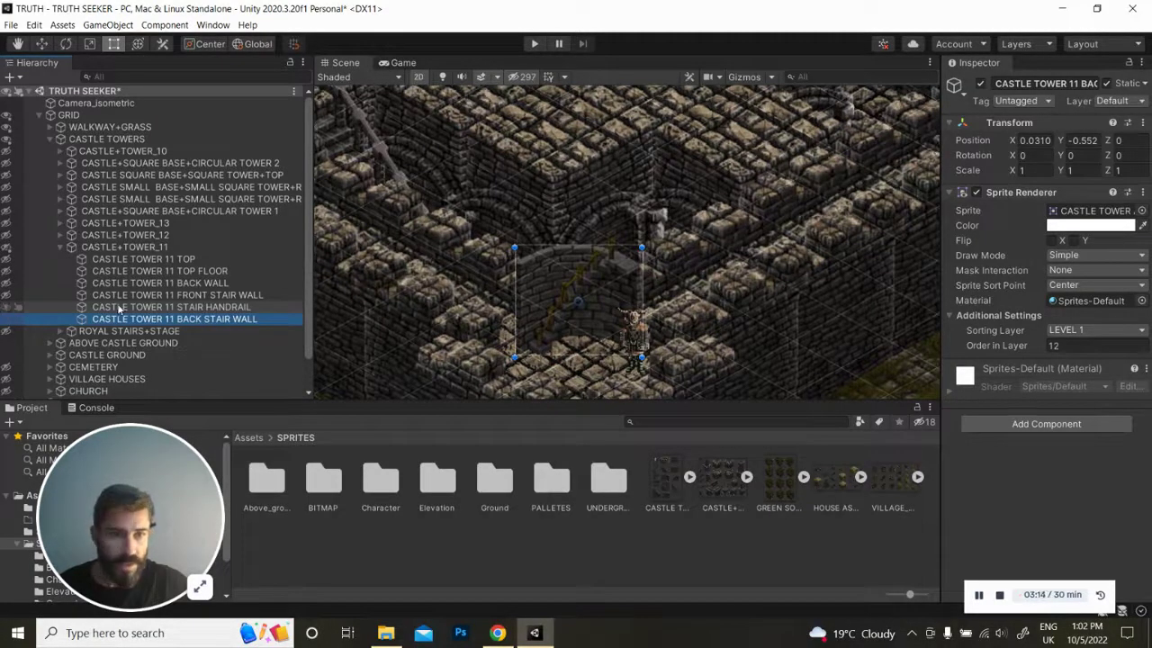
{"action": "left_click", "coordinate": [156, 309]}
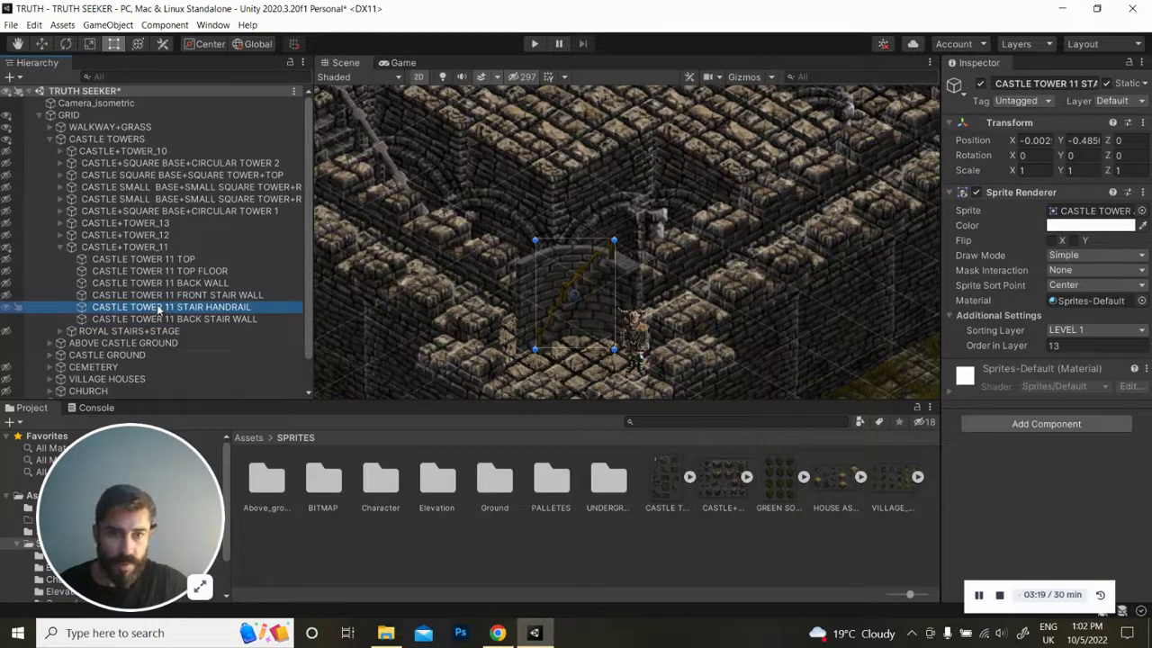
{"action": "left_click", "coordinate": [1057, 347]}
{"action": "key", "text": "Return"}
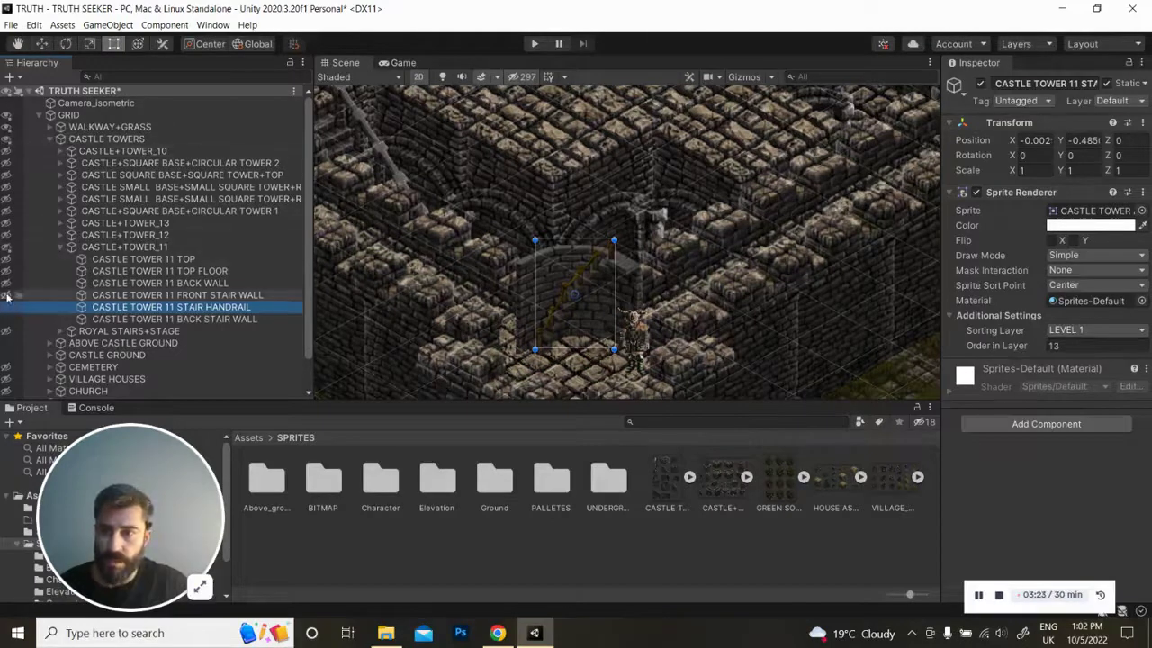
{"action": "left_click", "coordinate": [118, 297]}
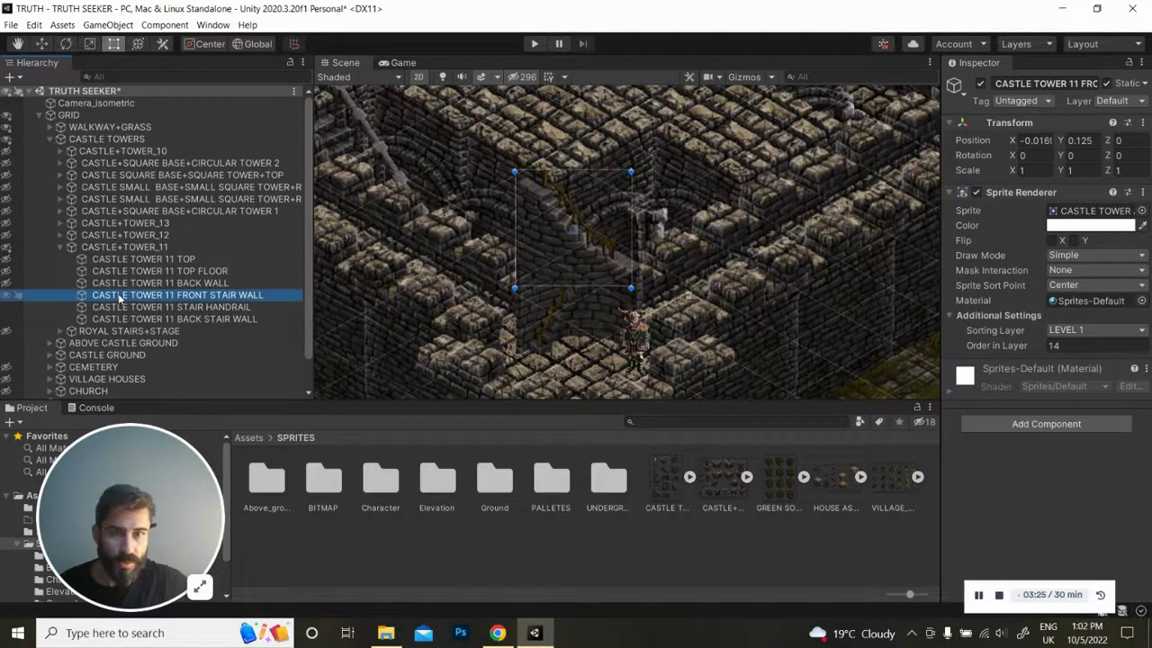
{"action": "left_click", "coordinate": [7, 284]}
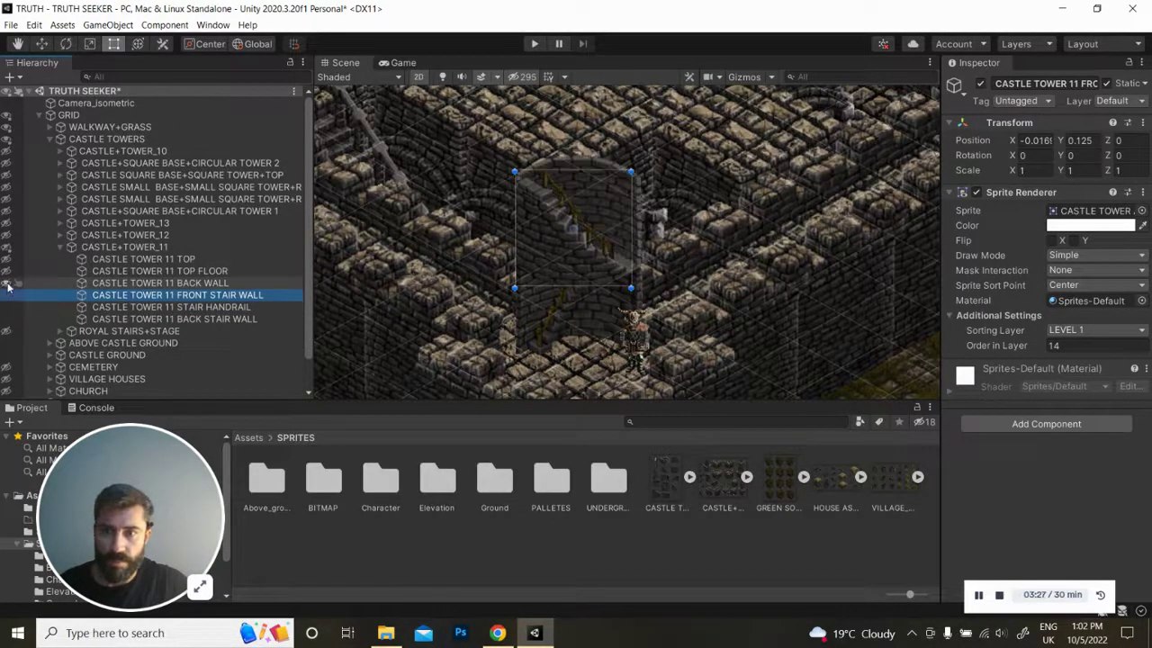
Try Order in Layer values 10 and 19 on CASTLE TOWER 11 BACK WALL, and set it back to 14
{"action": "left_click", "coordinate": [144, 285]}
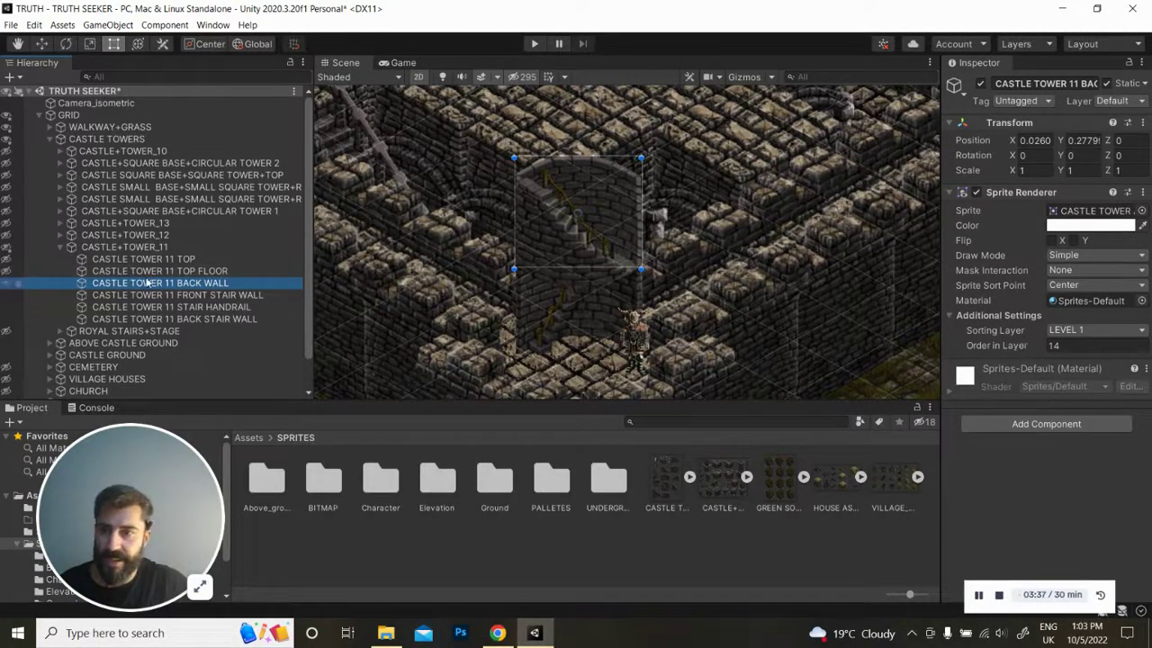
{"action": "left_click", "coordinate": [1066, 346]}
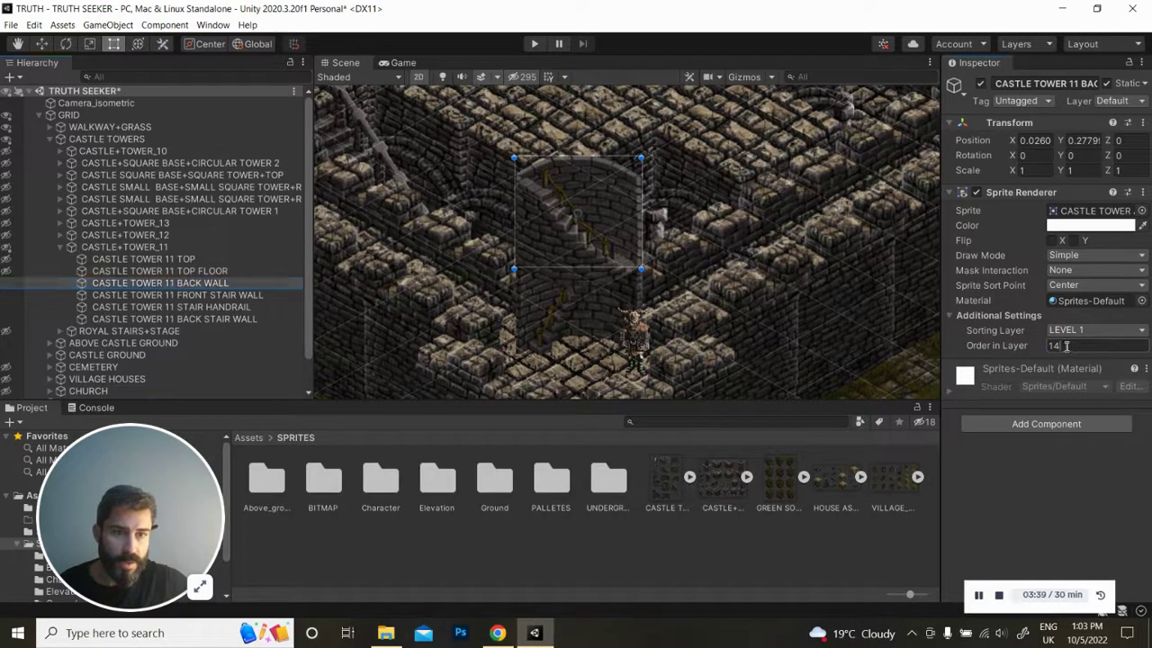
{"action": "key", "text": "BackSpace"}
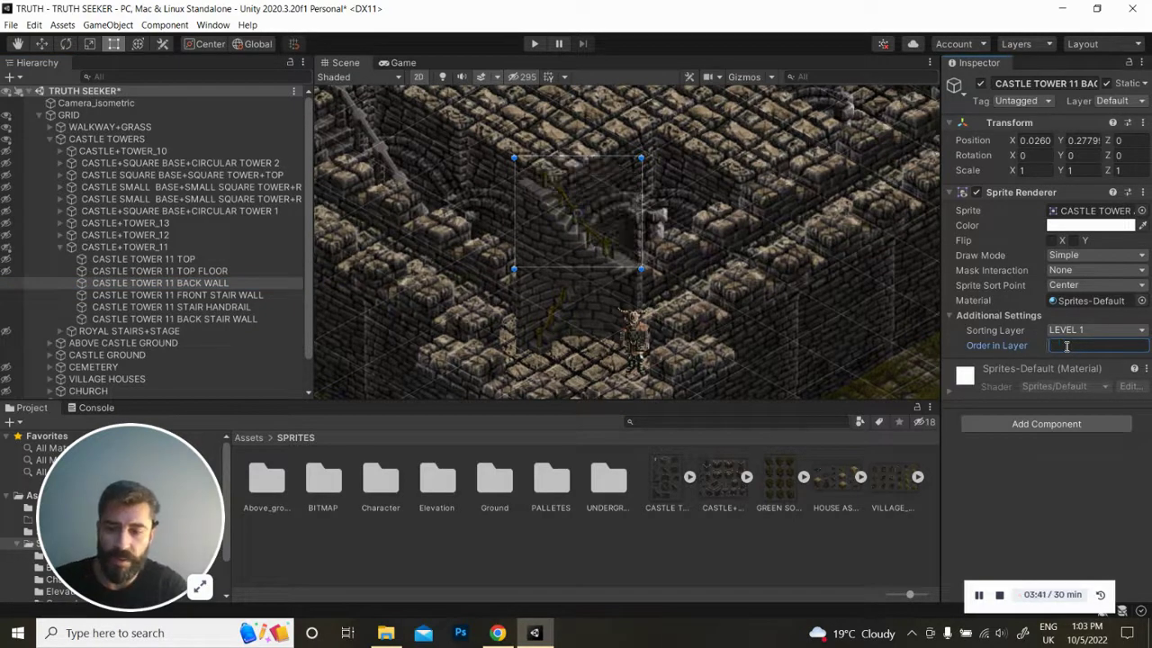
{"action": "type", "text": "10"}
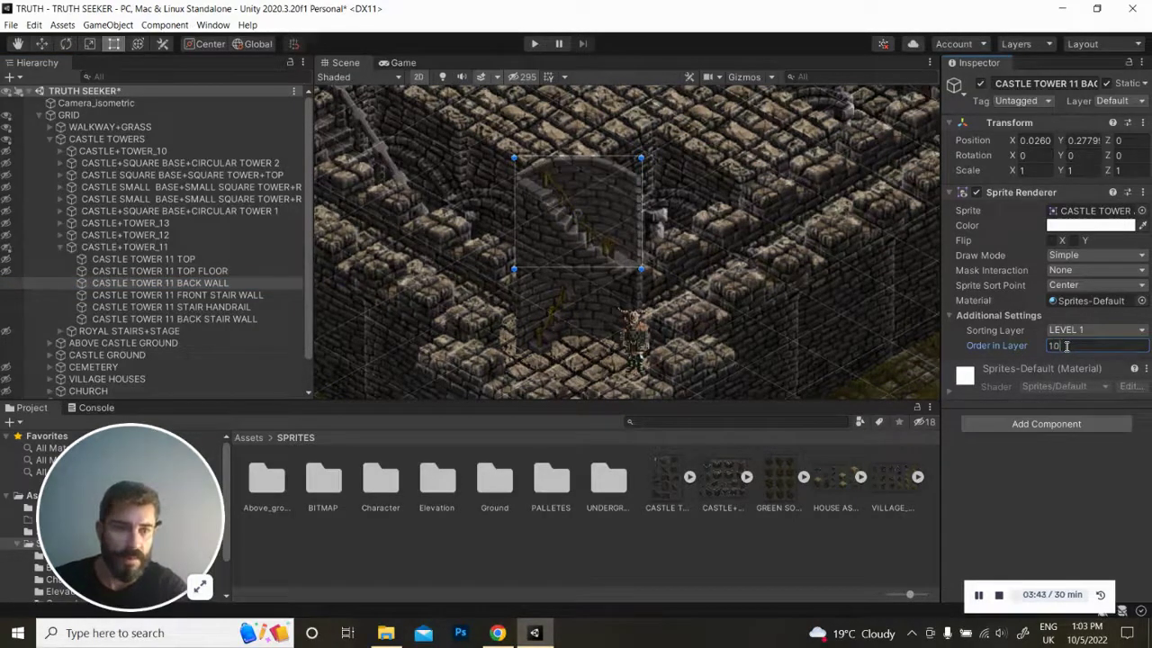
{"action": "key", "text": "BackSpace"}
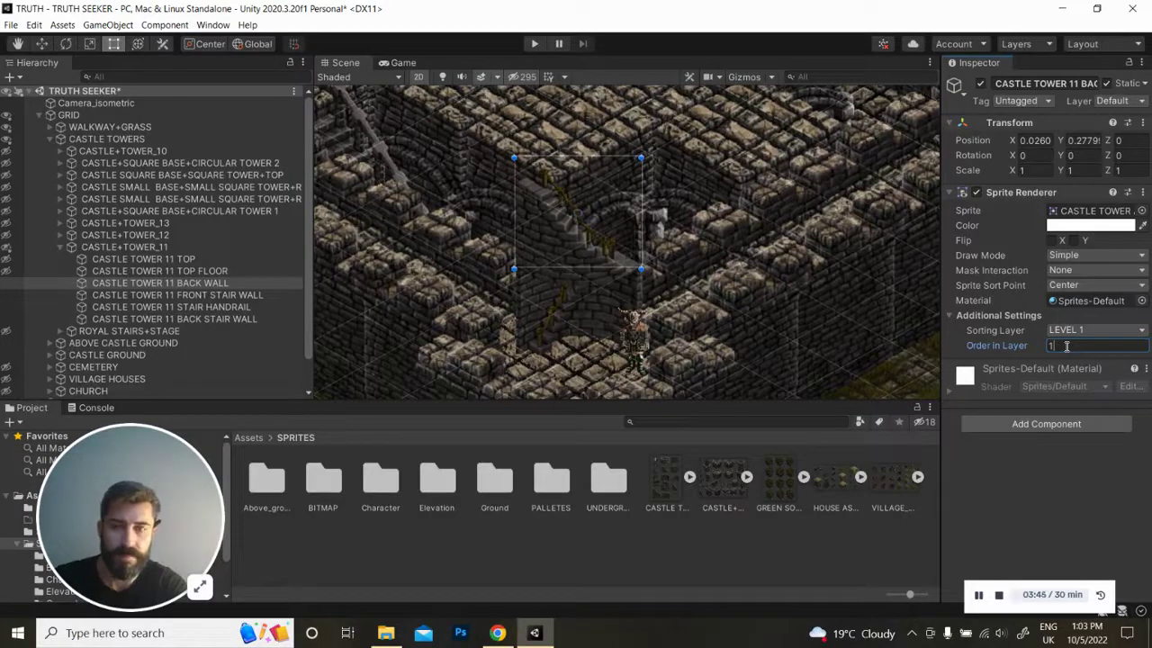
{"action": "type", "text": "9"}
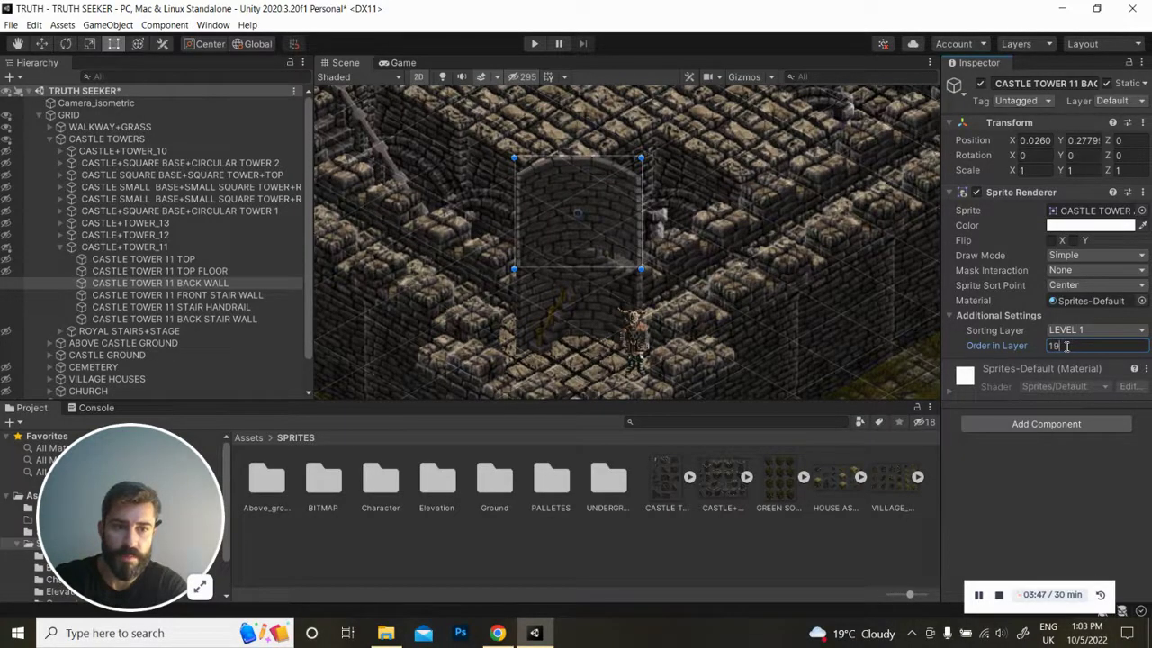
{"action": "key", "text": "BackSpace"}
{"action": "type", "text": "4"}
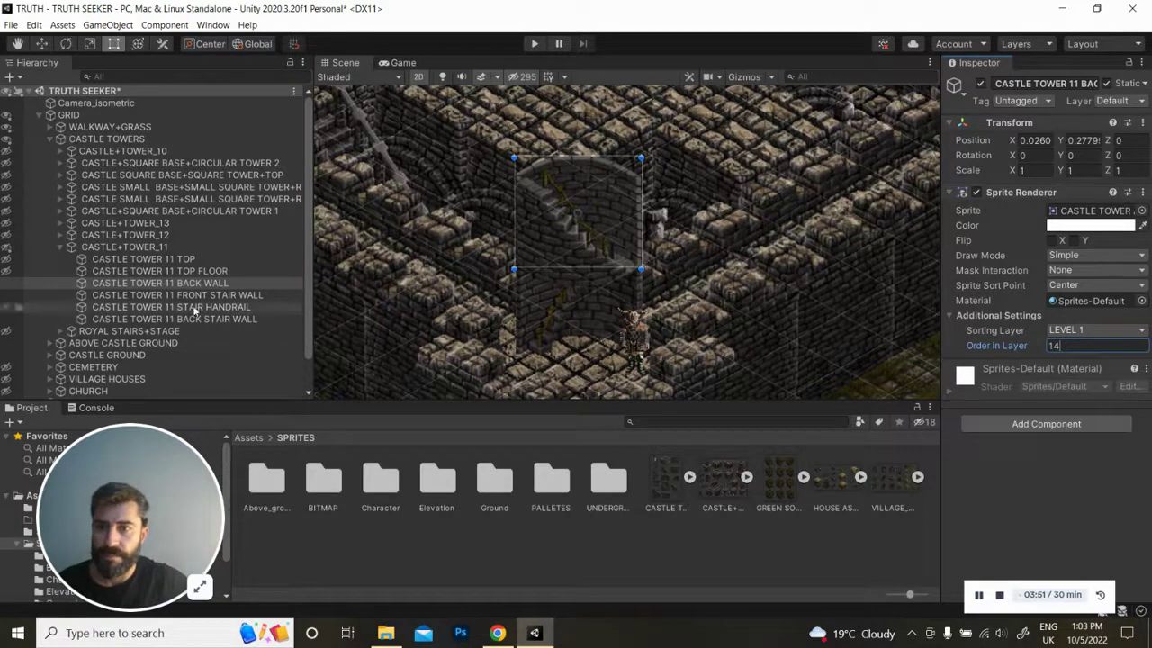
Show CASTLE TOWER 11 TOP FLOOR, CASTLE TOWER 11 TOP and the outer CASTLE+TOWER_11 sprite, and collapse the tower's part list
{"action": "left_click", "coordinate": [90, 270]}
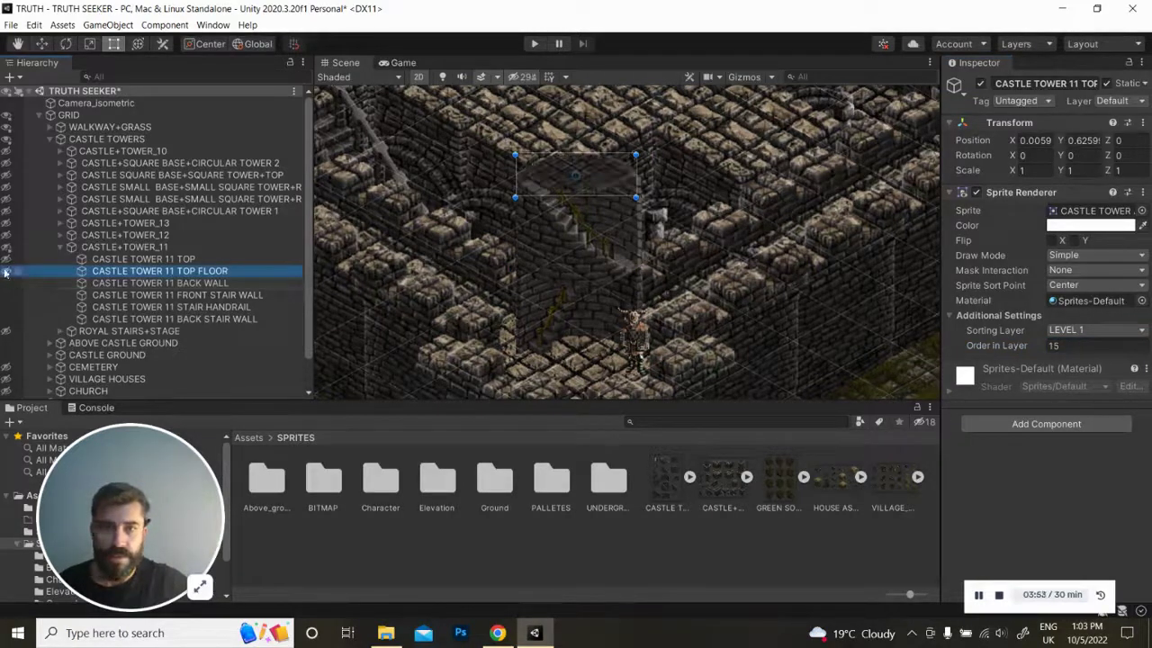
{"action": "left_click", "coordinate": [129, 259]}
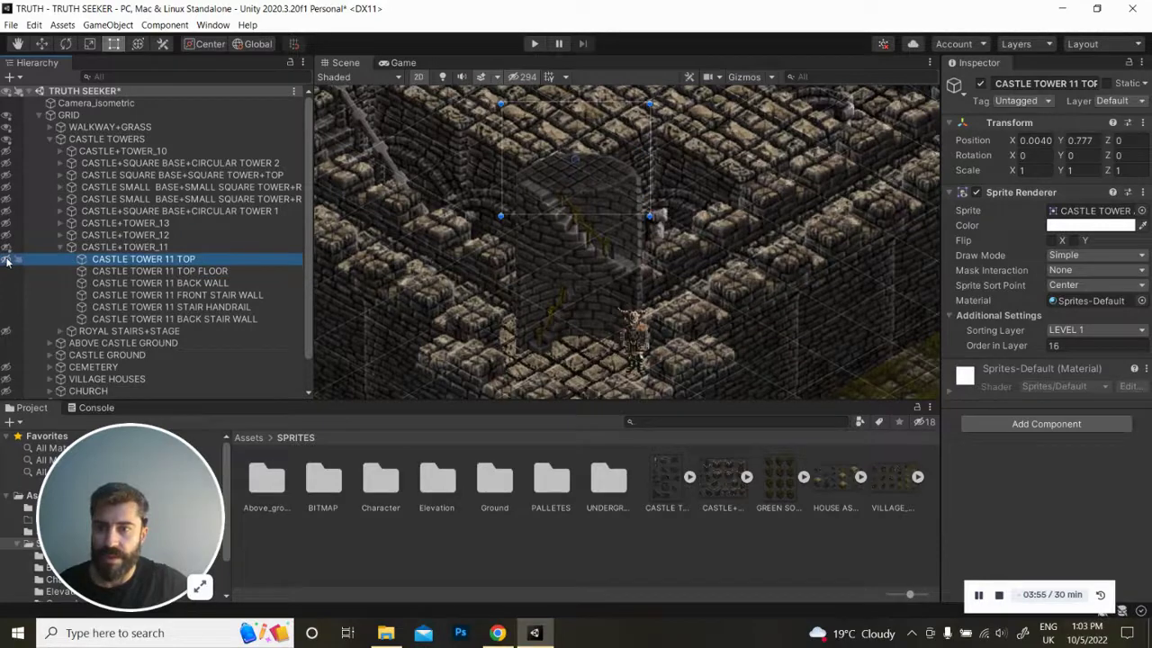
{"action": "left_click", "coordinate": [7, 259]}
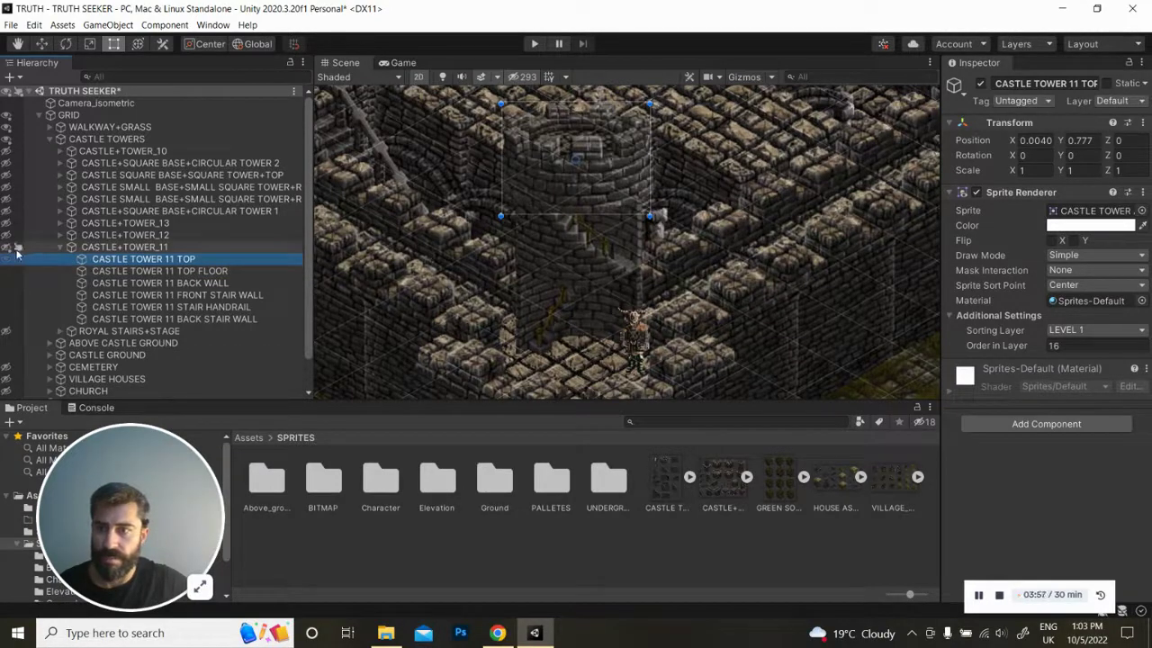
{"action": "left_click", "coordinate": [7, 249]}
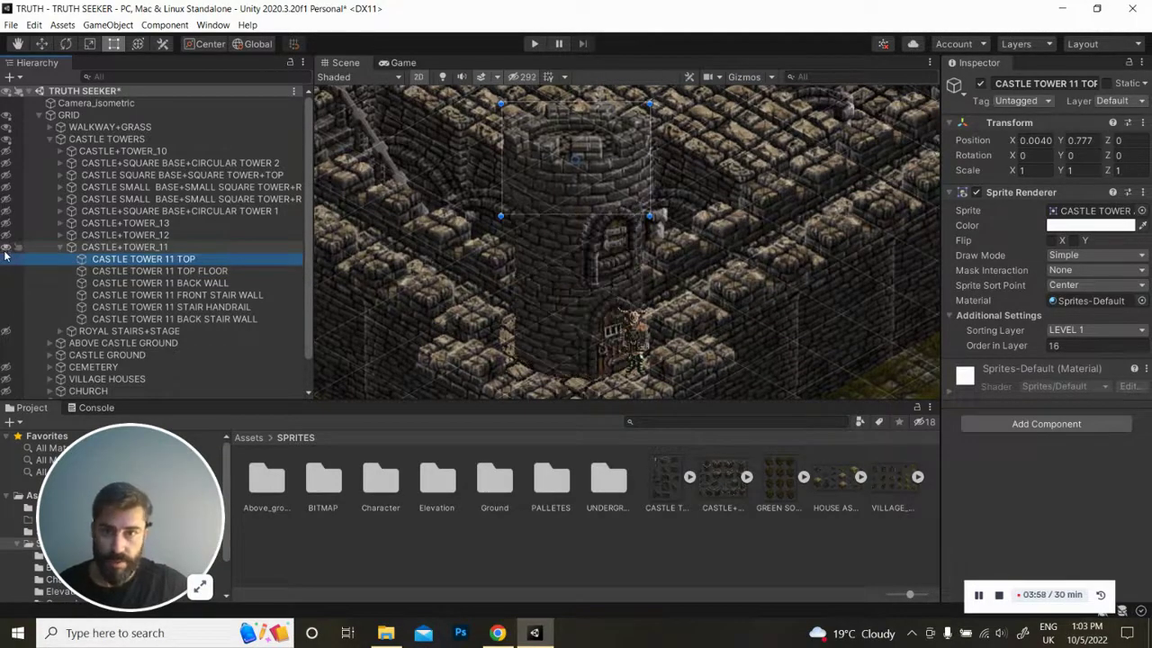
{"action": "left_click", "coordinate": [60, 247]}
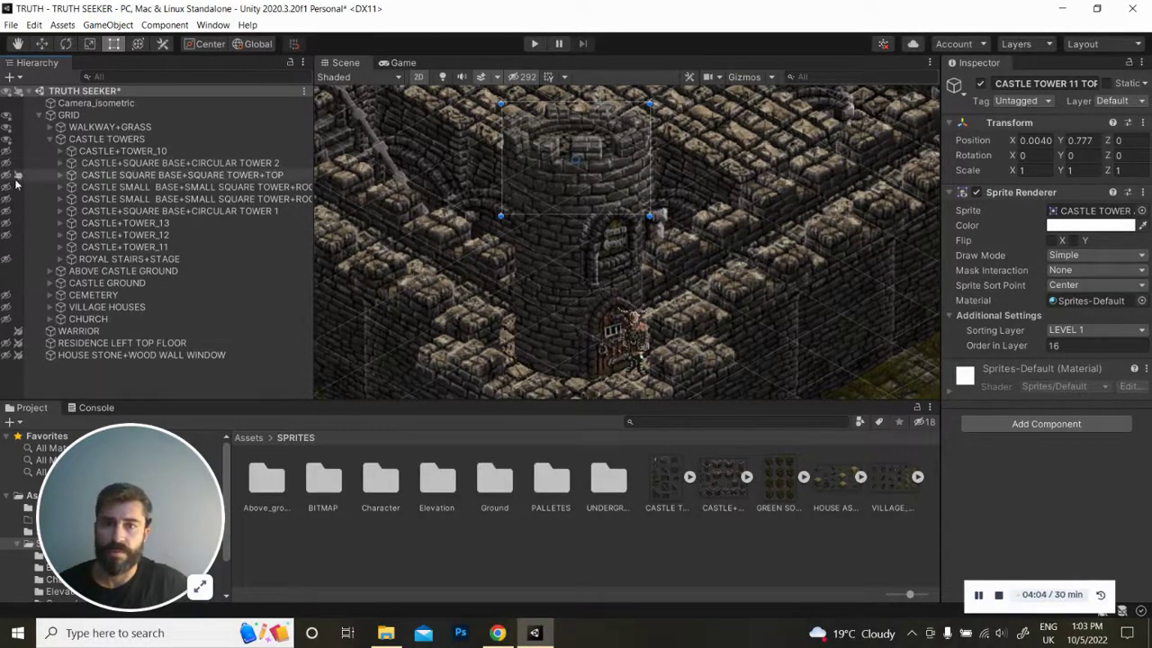
Show the main square tower CASTLE SQUARE BASE+SQUARE TOWER+TOP, select it and expand its list of parts
{"action": "scroll", "coordinate": [460, 260], "scroll_direction": "down", "scroll_amount": 2}
{"action": "middle_click_drag", "start_coordinate": [460, 260], "coordinate": [513, 428]}
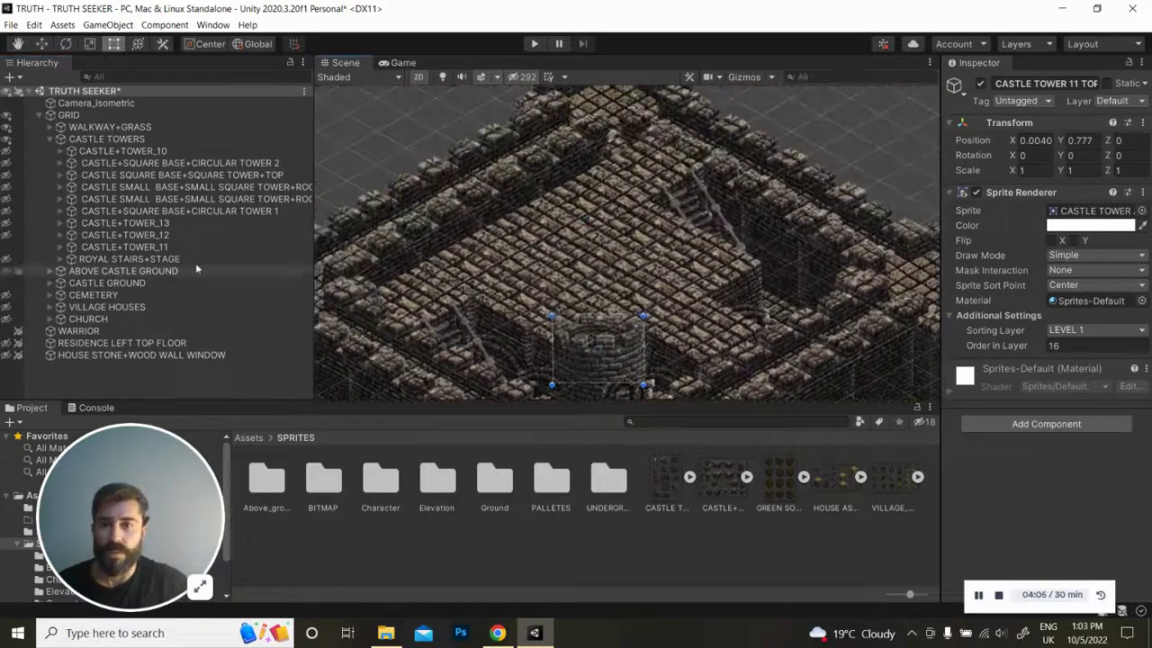
{"action": "left_click", "coordinate": [6, 175]}
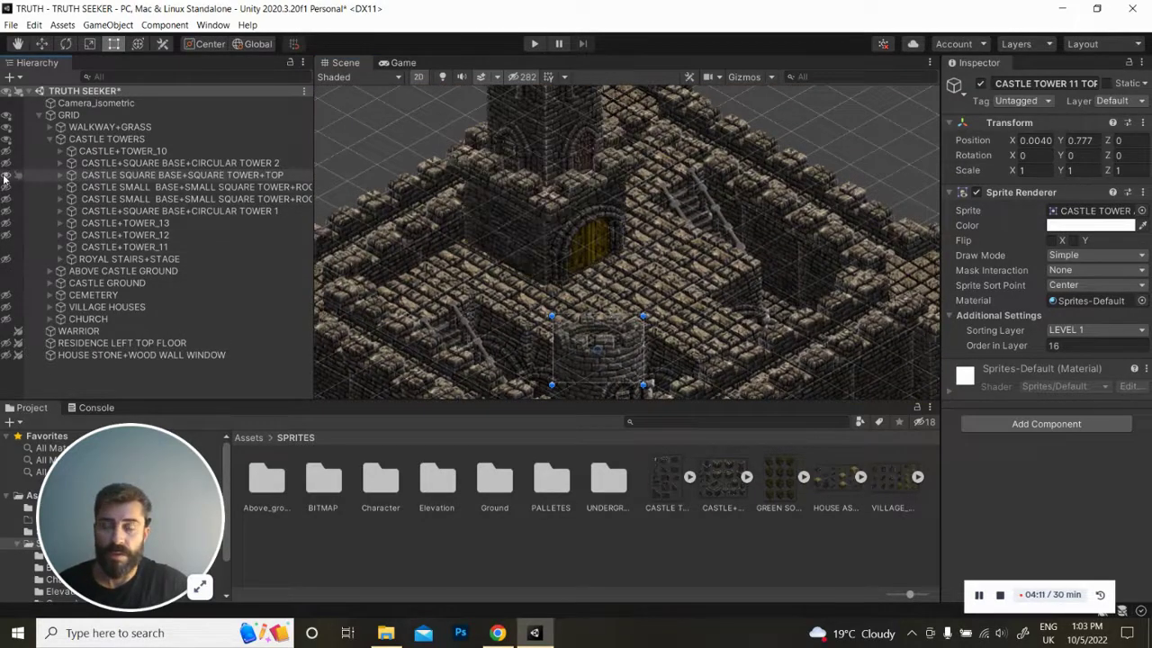
{"action": "left_click", "coordinate": [71, 175]}
{"action": "middle_click_drag", "start_coordinate": [593, 244], "coordinate": [606, 326]}
{"action": "left_click", "coordinate": [105, 175]}
{"action": "middle_click_drag", "start_coordinate": [360, 175], "coordinate": [356, 230]}
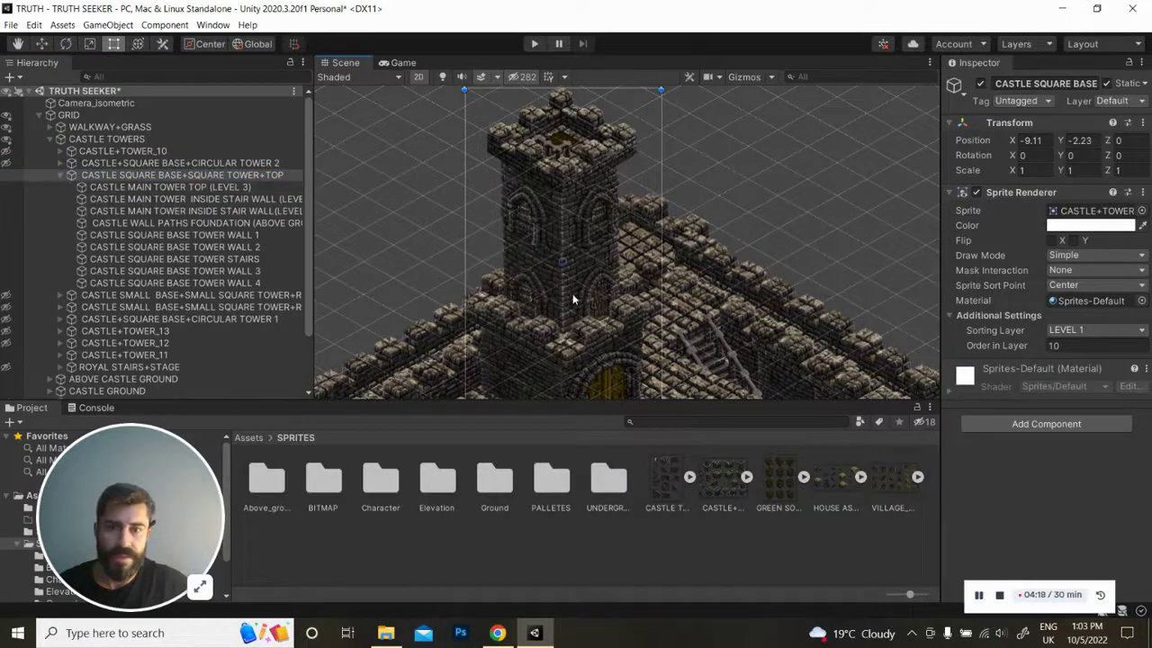
{"action": "scroll", "coordinate": [572, 294], "scroll_direction": "down", "scroll_amount": 1}
{"action": "middle_click_drag", "start_coordinate": [573, 293], "coordinate": [574, 281]}
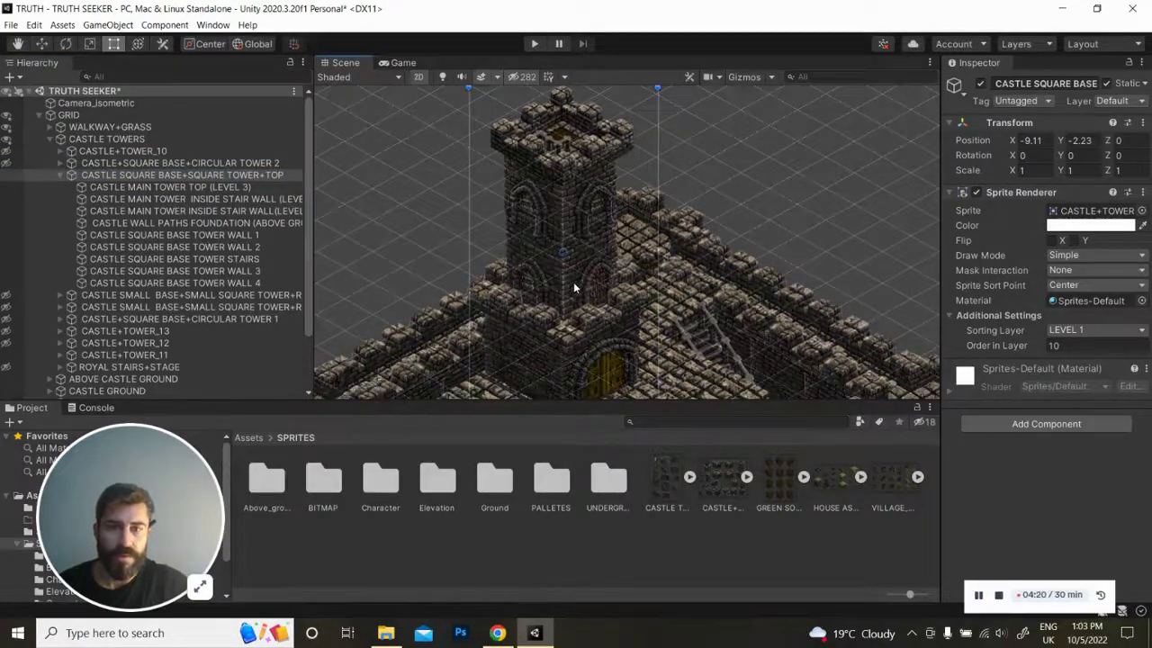
{"action": "scroll", "coordinate": [573, 281], "scroll_direction": "down", "scroll_amount": 1}
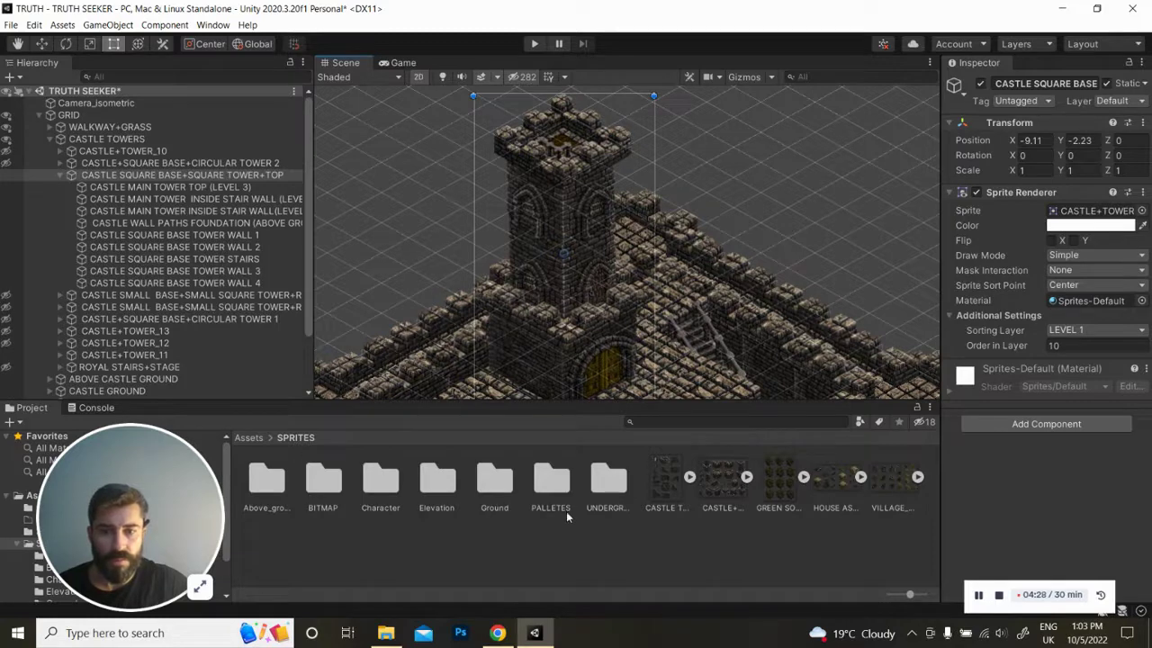
Open the CASTLE MAIN TOWER ASSETS SHEET (OFFICIAL PATRON) image from the Assets folder, look over its tower pieces and close it
{"action": "left_click", "coordinate": [248, 437]}
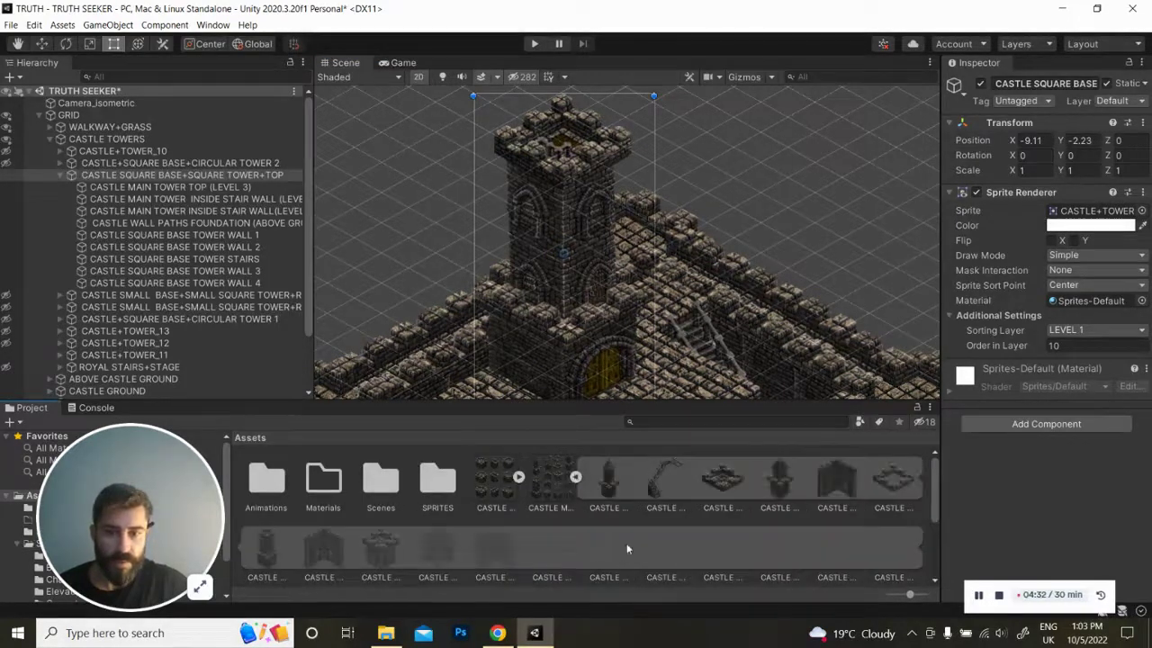
{"action": "double_click", "coordinate": [558, 477]}
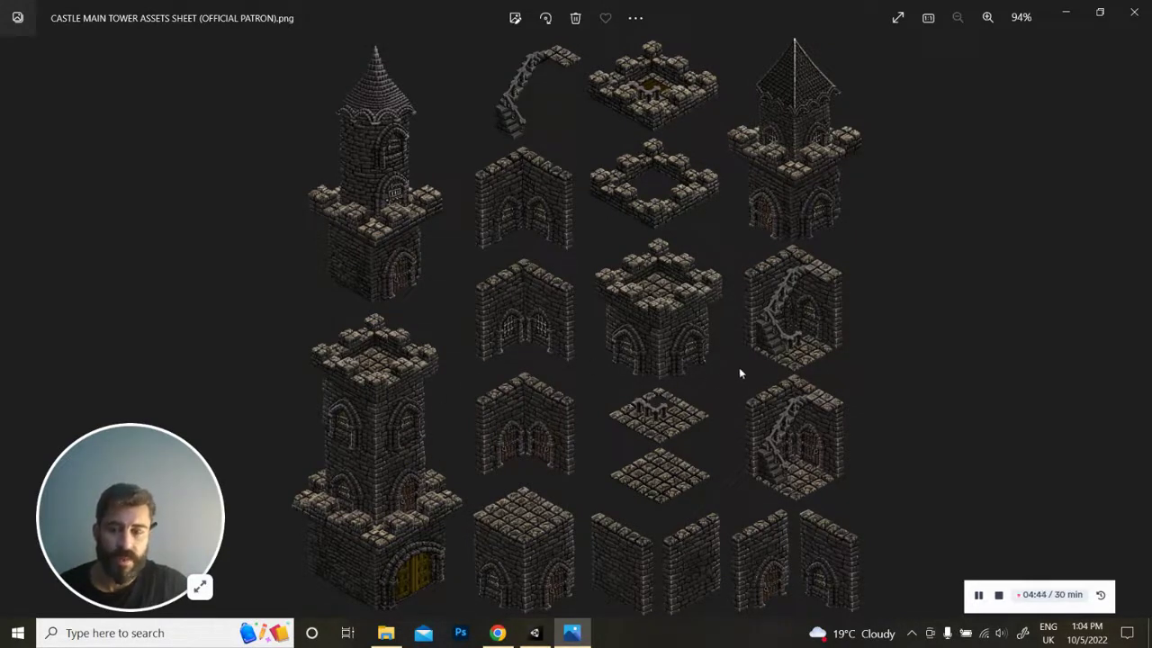
{"action": "left_click", "coordinate": [1134, 11]}
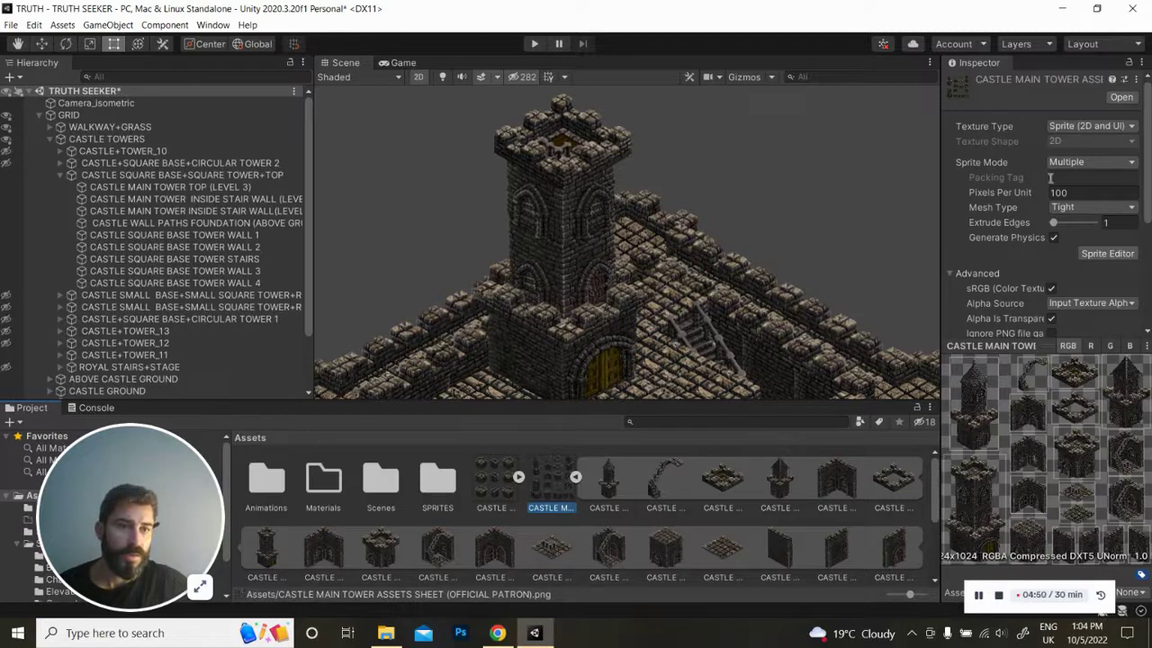
Review the main tower sheet's Multiple sprite mode and its Automatic slice options in the Sprite Editor, closing the editor without slicing
{"action": "left_click", "coordinate": [1089, 162]}
{"action": "left_click", "coordinate": [1076, 193]}
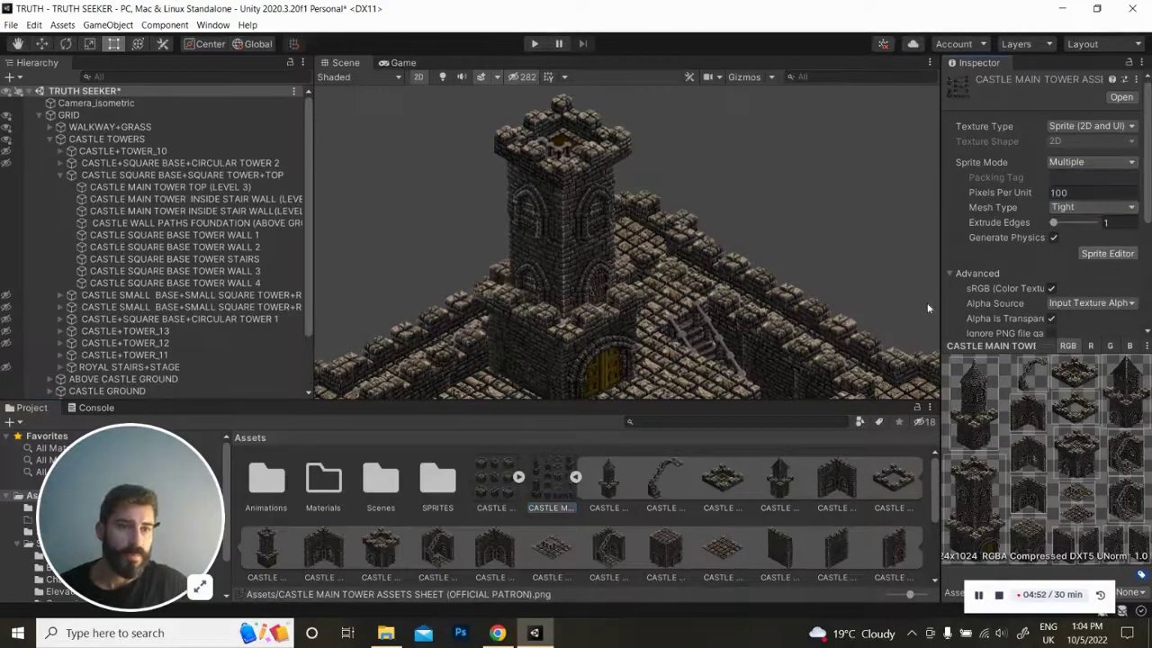
{"action": "left_click", "coordinate": [1106, 254]}
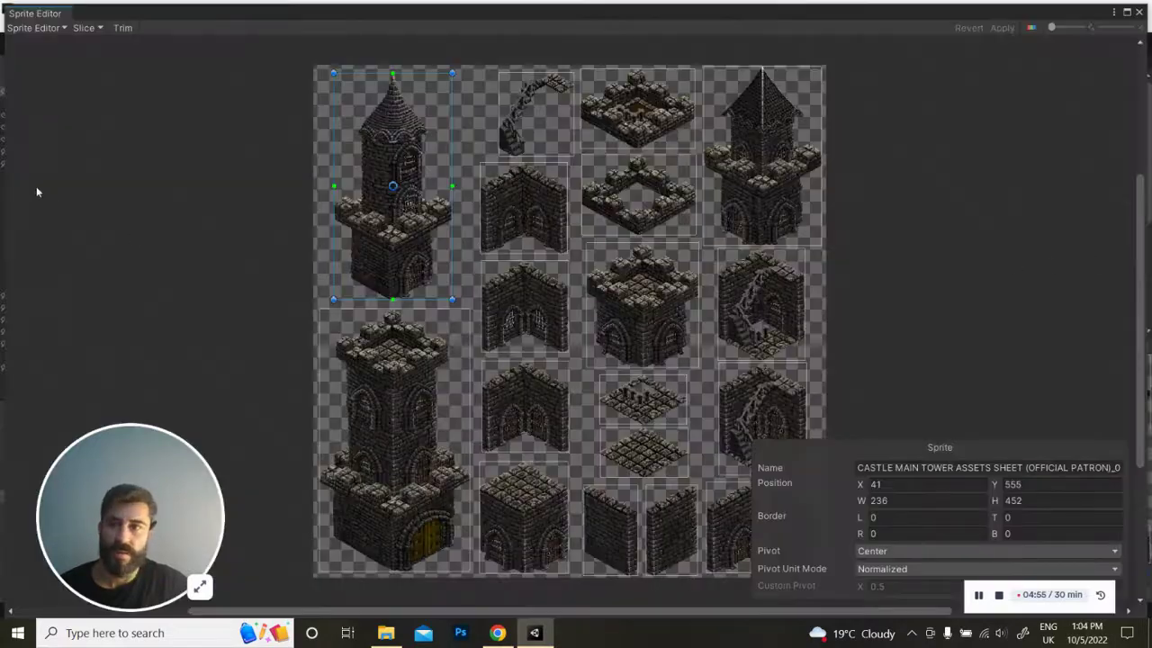
{"action": "left_click", "coordinate": [86, 28]}
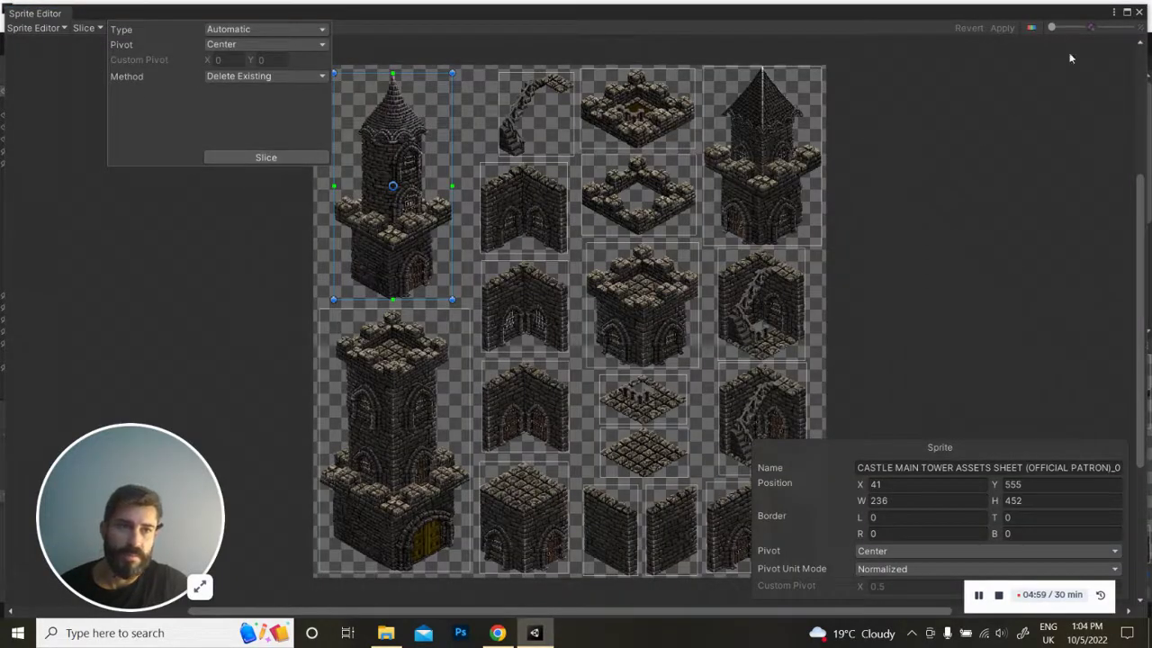
{"action": "left_click", "coordinate": [1140, 12]}
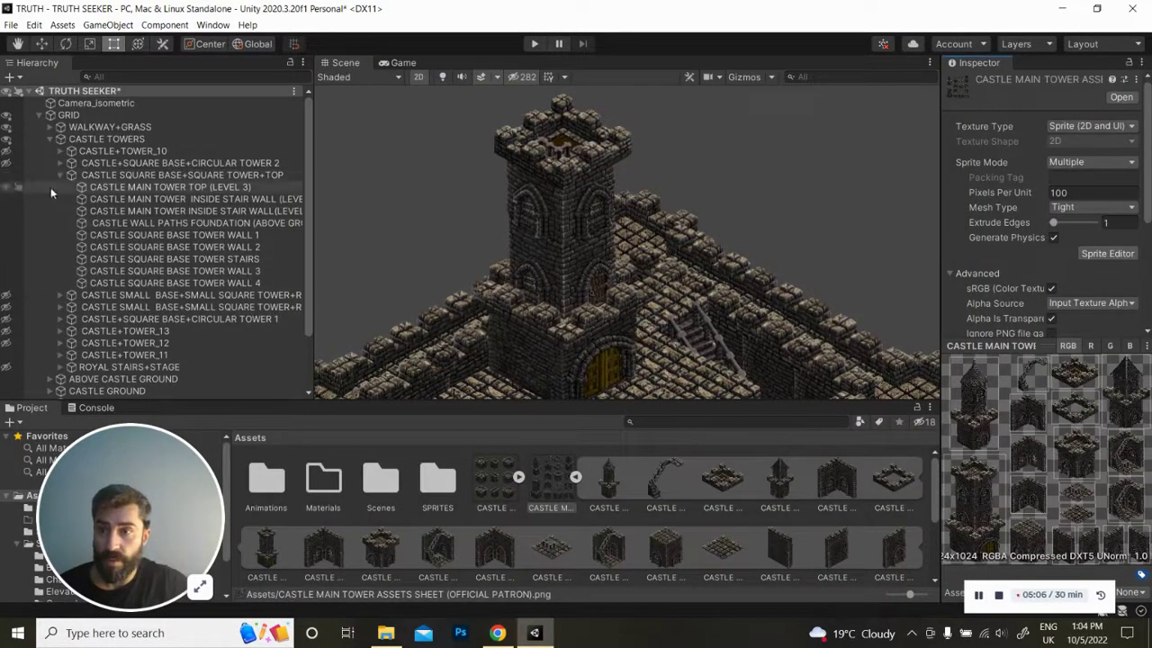
Hide CASTLE SQUARE BASE+SQUARE TOWER+TOP together with all of its parts
{"action": "left_click", "coordinate": [6, 186]}
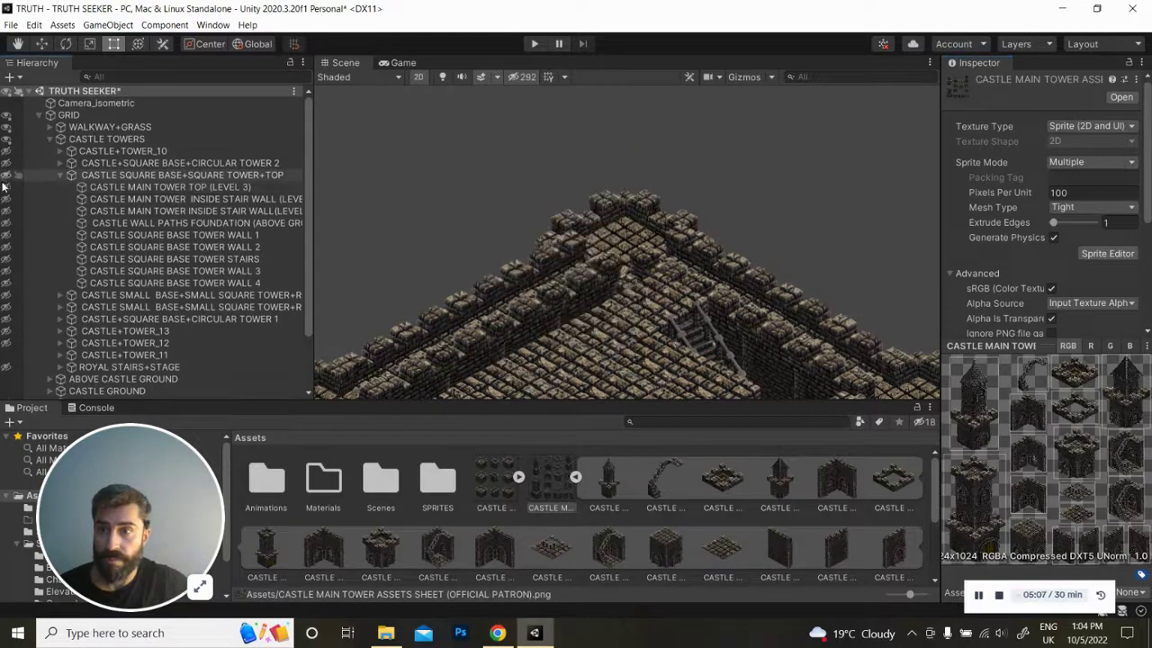
Show CASTLE SQUARE BASE TOWER WALL 4 and WALL 3 of the main square tower, and hide both again
{"action": "left_click", "coordinate": [6, 282]}
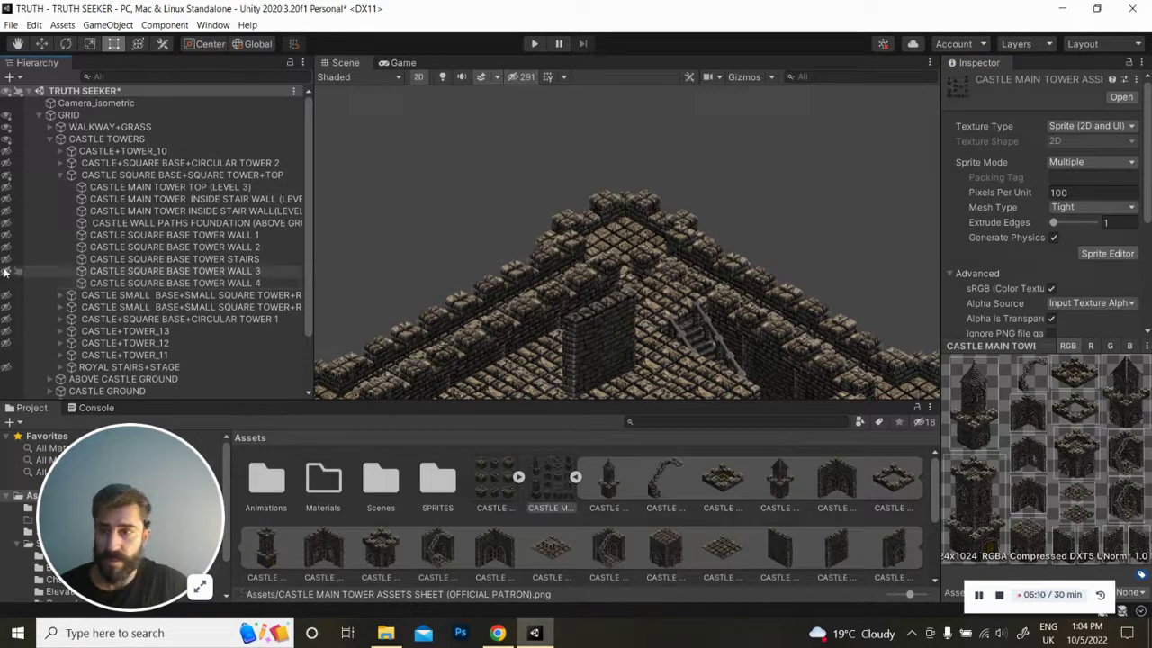
{"action": "left_click", "coordinate": [7, 259]}
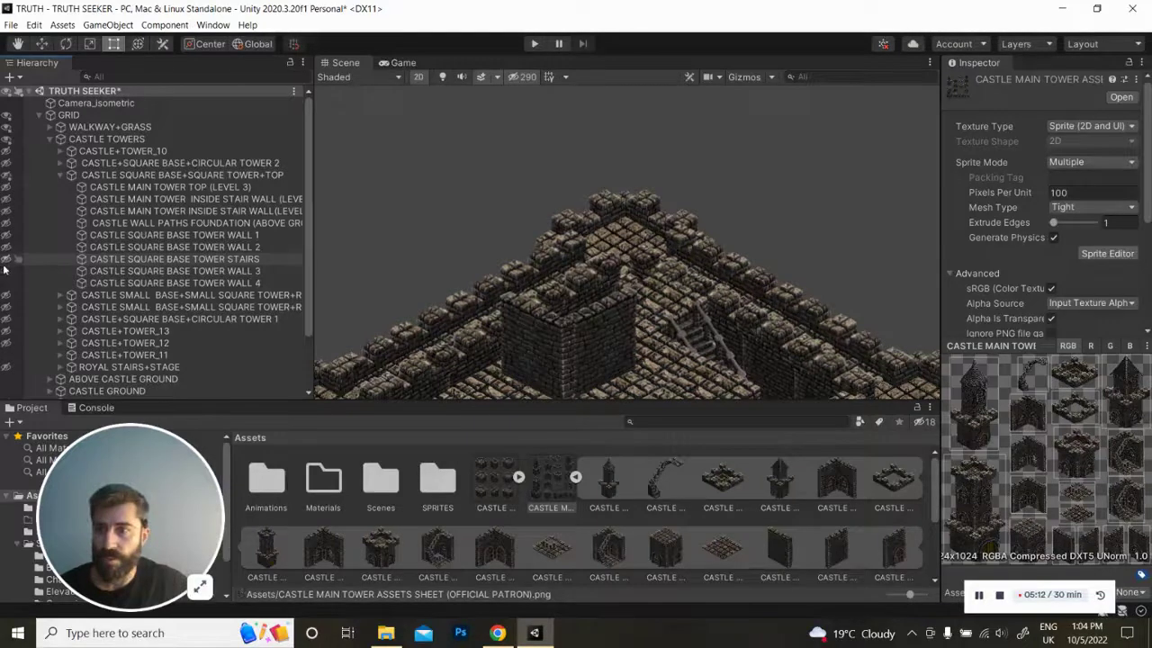
{"action": "left_click", "coordinate": [6, 270]}
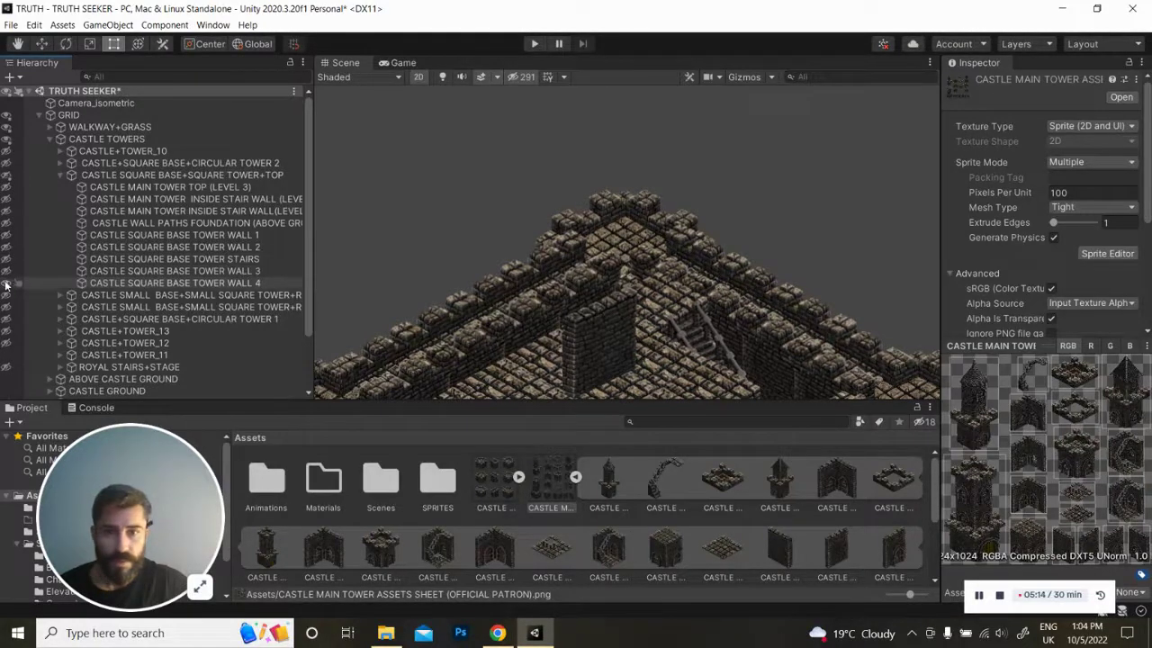
{"action": "left_click", "coordinate": [7, 283]}
Show the base tower's stairs, WALL 2 and WALL 1, and preview CASTLE WALL PATHS FOUNDATION before hiding it again
{"action": "left_click", "coordinate": [6, 260]}
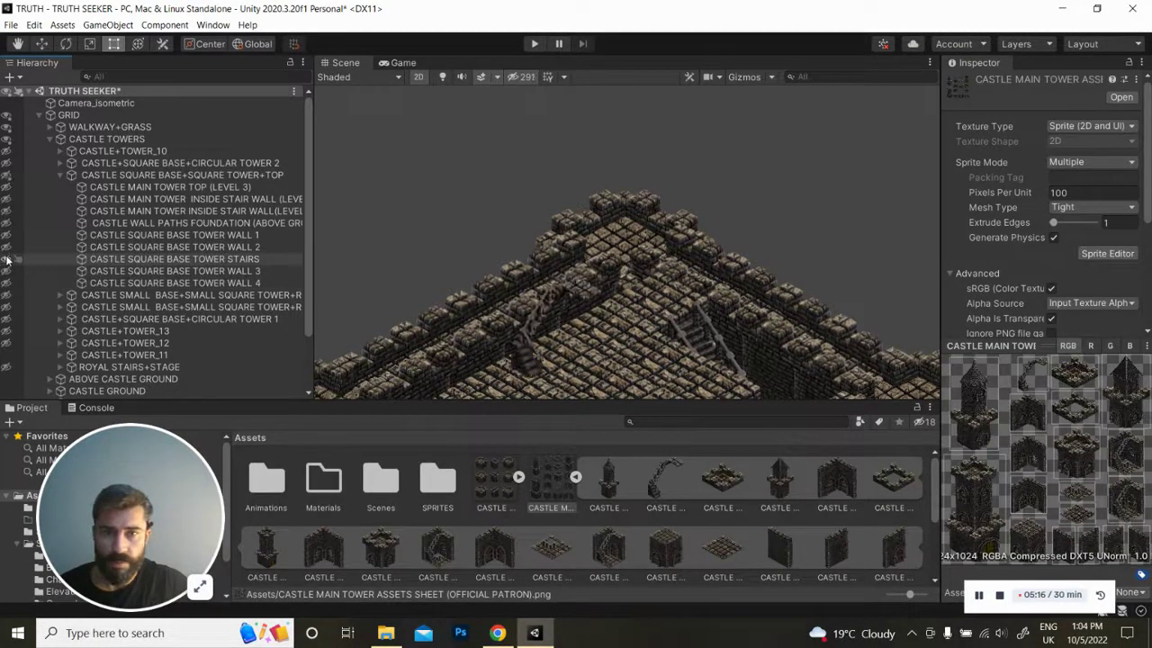
{"action": "left_click", "coordinate": [6, 249]}
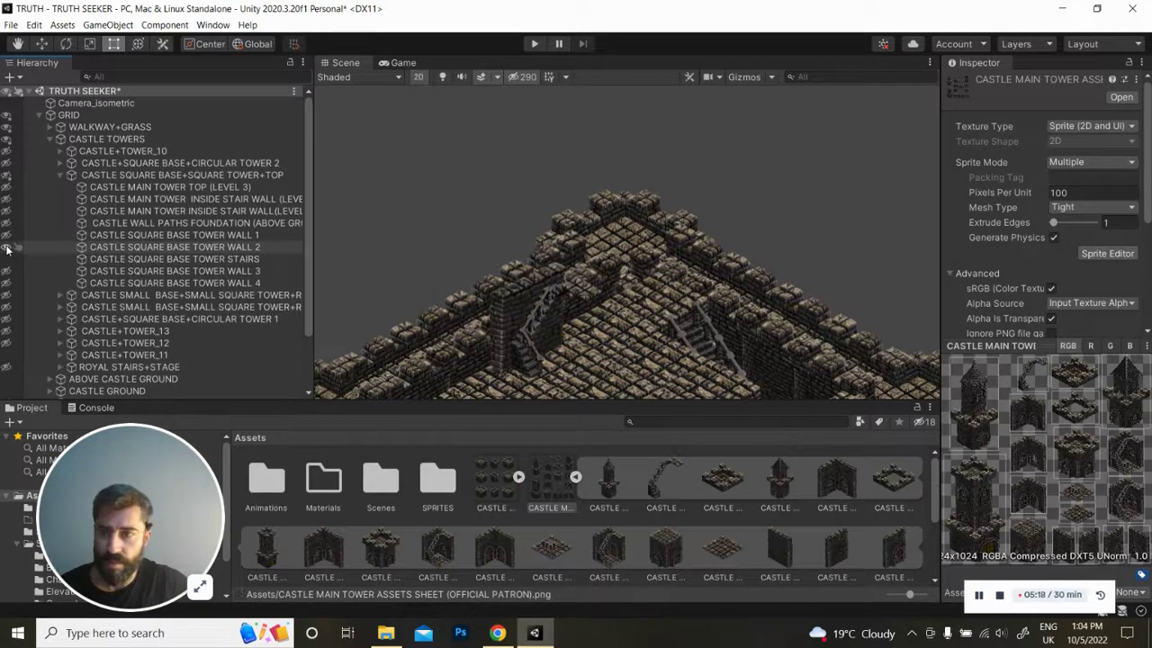
{"action": "left_click", "coordinate": [7, 236]}
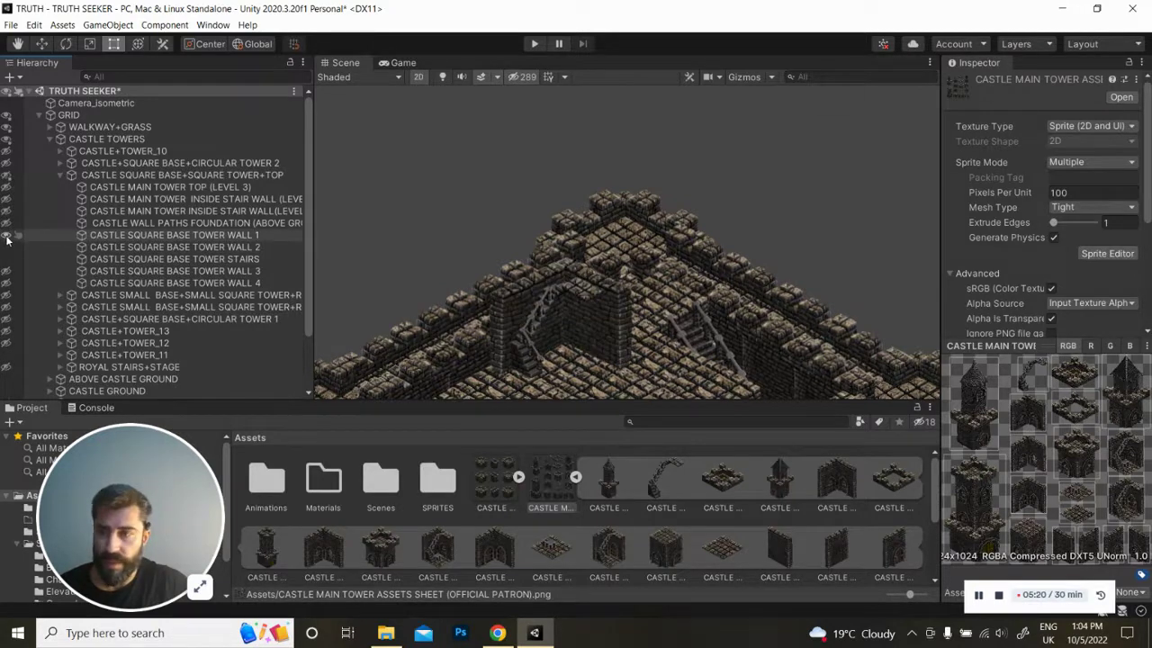
{"action": "left_click", "coordinate": [6, 225]}
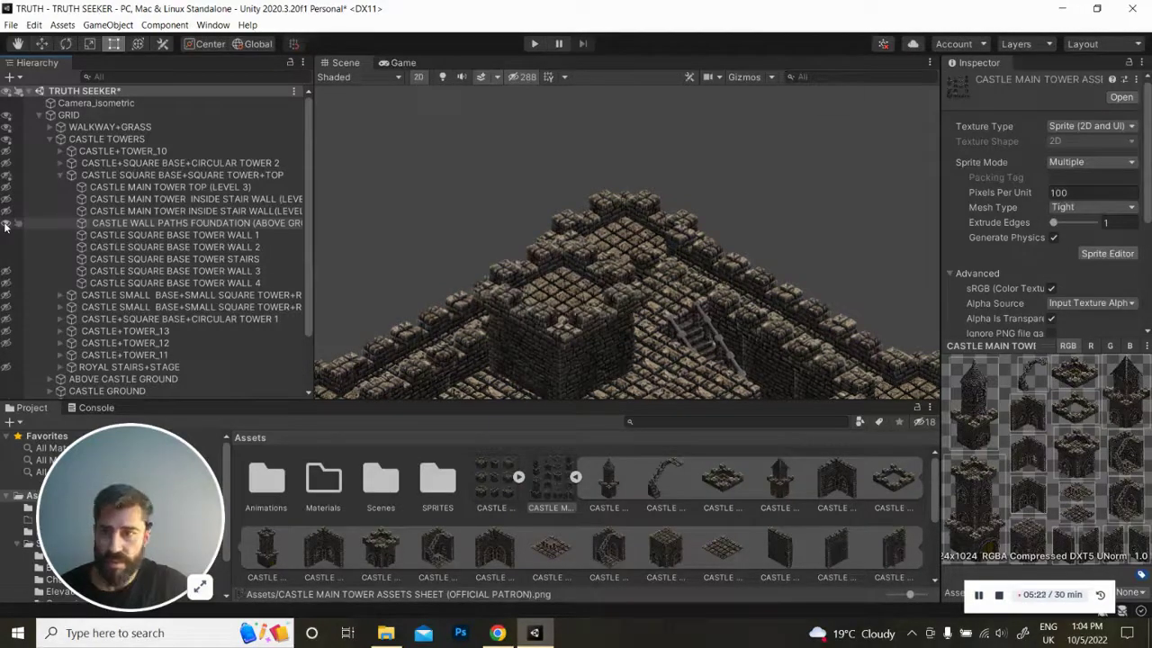
{"action": "left_click", "coordinate": [6, 224]}
Show both CASTLE MAIN TOWER INSIDE STAIR WALL levels and CASTLE MAIN TOWER TOP (LEVEL 3) above the base
{"action": "left_click", "coordinate": [7, 212]}
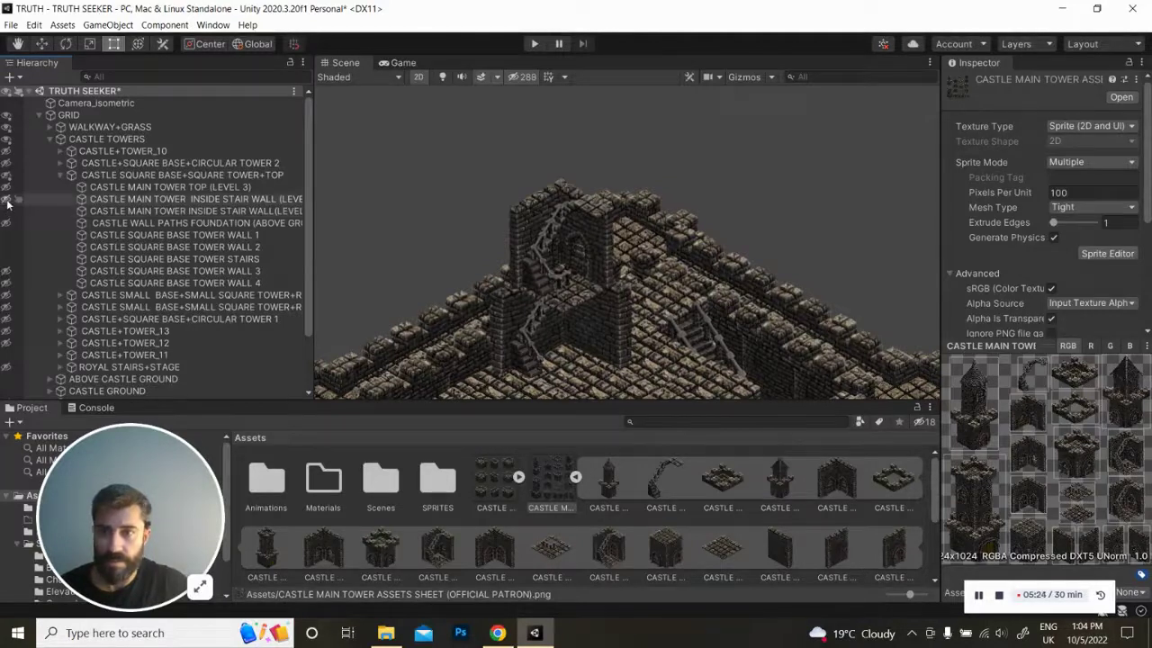
{"action": "left_click", "coordinate": [7, 200]}
{"action": "left_click", "coordinate": [6, 189]}
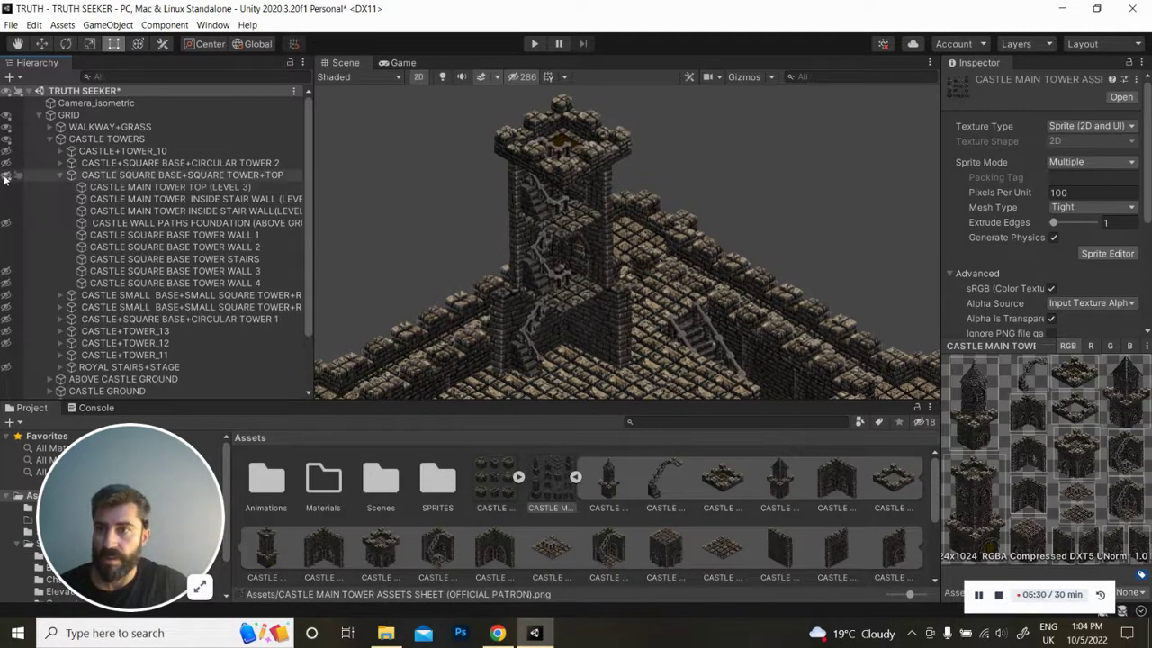
Preview the complete CASTLE SQUARE BASE+SQUARE TOWER+TOP, hide it with all its parts, and collapse the CASTLE TOWERS group
{"action": "left_click", "coordinate": [6, 177]}
{"action": "left_click", "coordinate": [59, 174]}
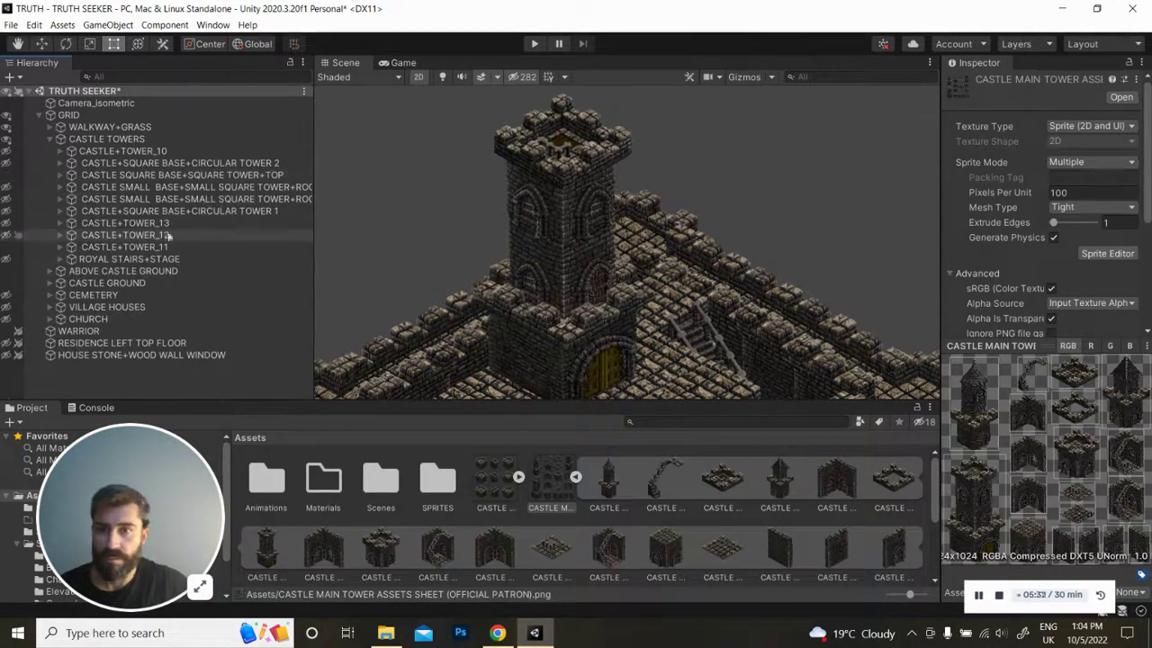
{"action": "left_click", "coordinate": [7, 175]}
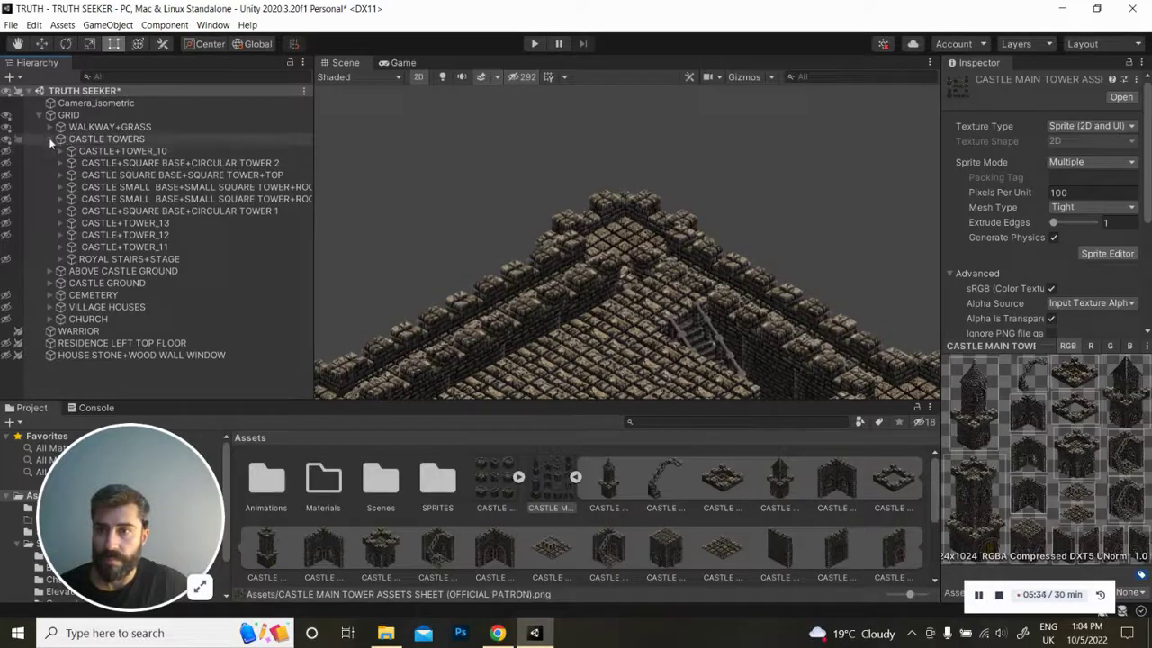
{"action": "left_click", "coordinate": [50, 139]}
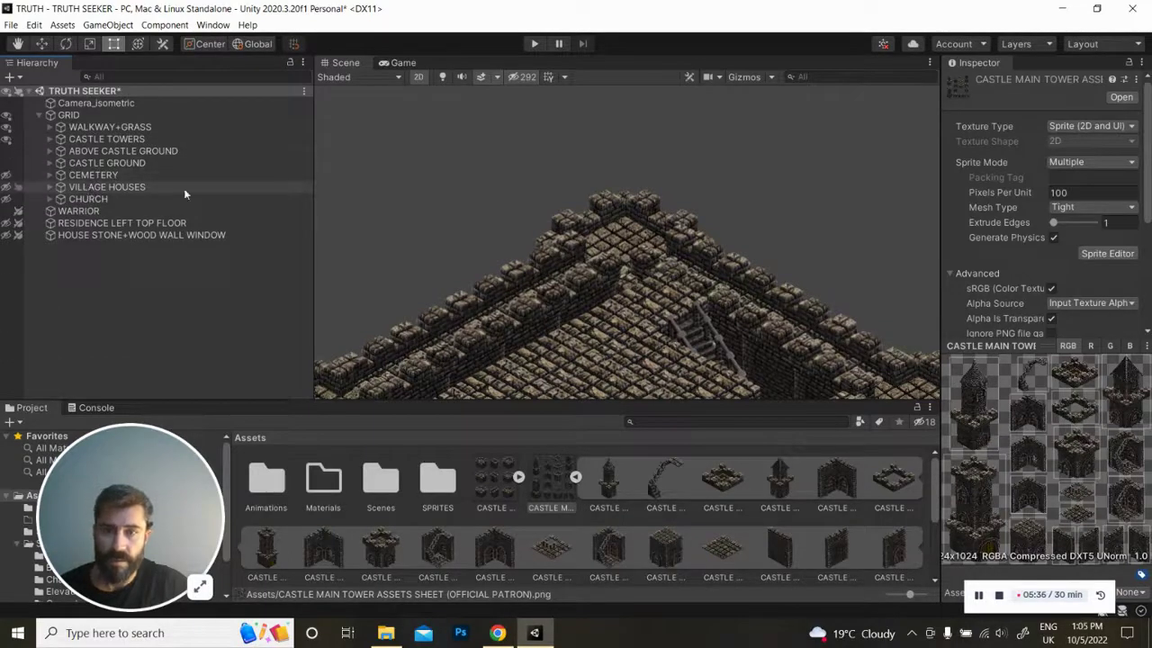
Look over the CASTLE WALL PATHS ASSET SHEET image and its sliced sprites, closing the image and collapsing the sprite list
{"action": "middle_click_drag", "start_coordinate": [537, 257], "coordinate": [546, 188]}
{"action": "scroll", "coordinate": [540, 216], "scroll_direction": "down", "scroll_amount": 2}
{"action": "scroll", "coordinate": [550, 234], "scroll_direction": "down", "scroll_amount": 4}
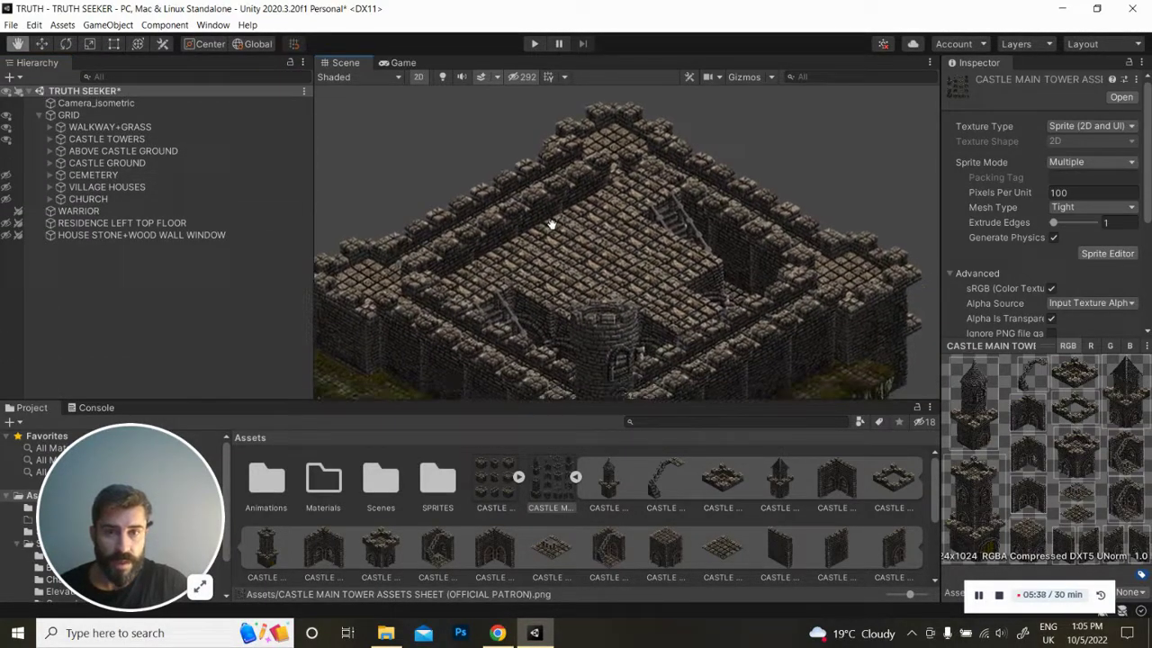
{"action": "left_click", "coordinate": [575, 477]}
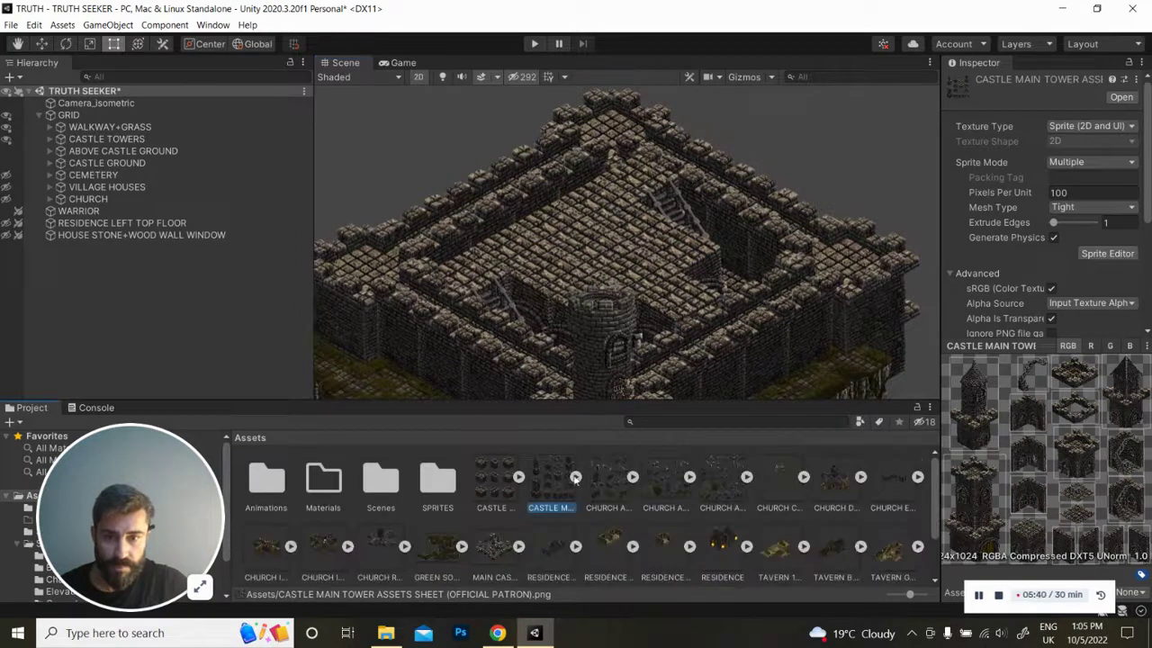
{"action": "double_click", "coordinate": [491, 483]}
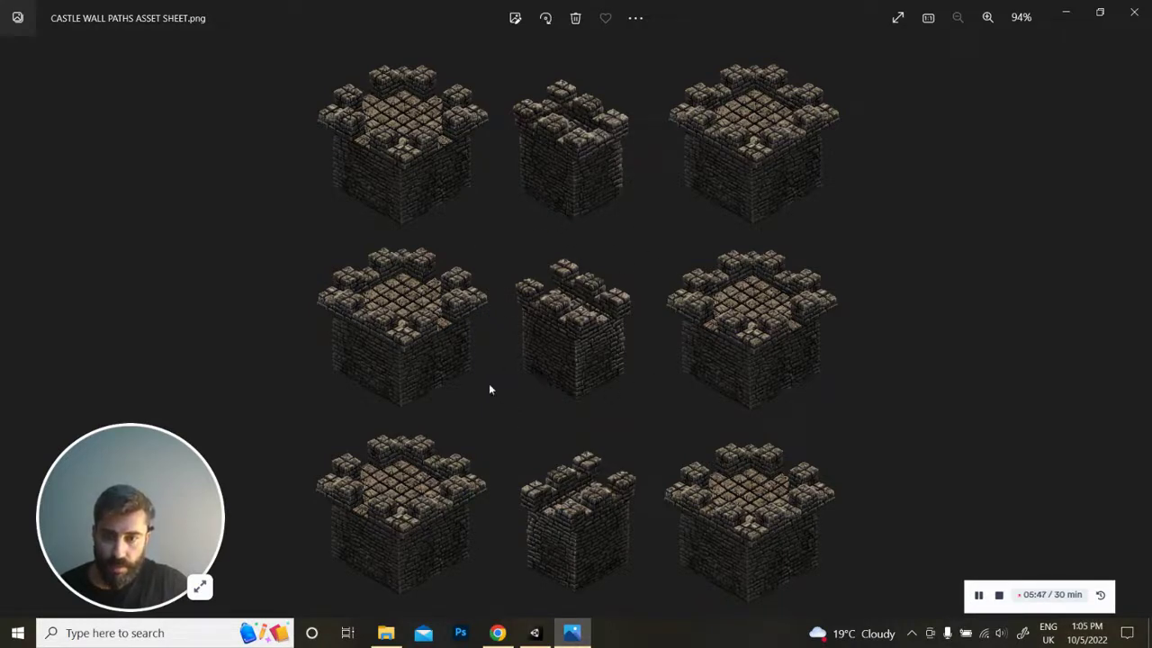
{"action": "left_click", "coordinate": [1134, 13]}
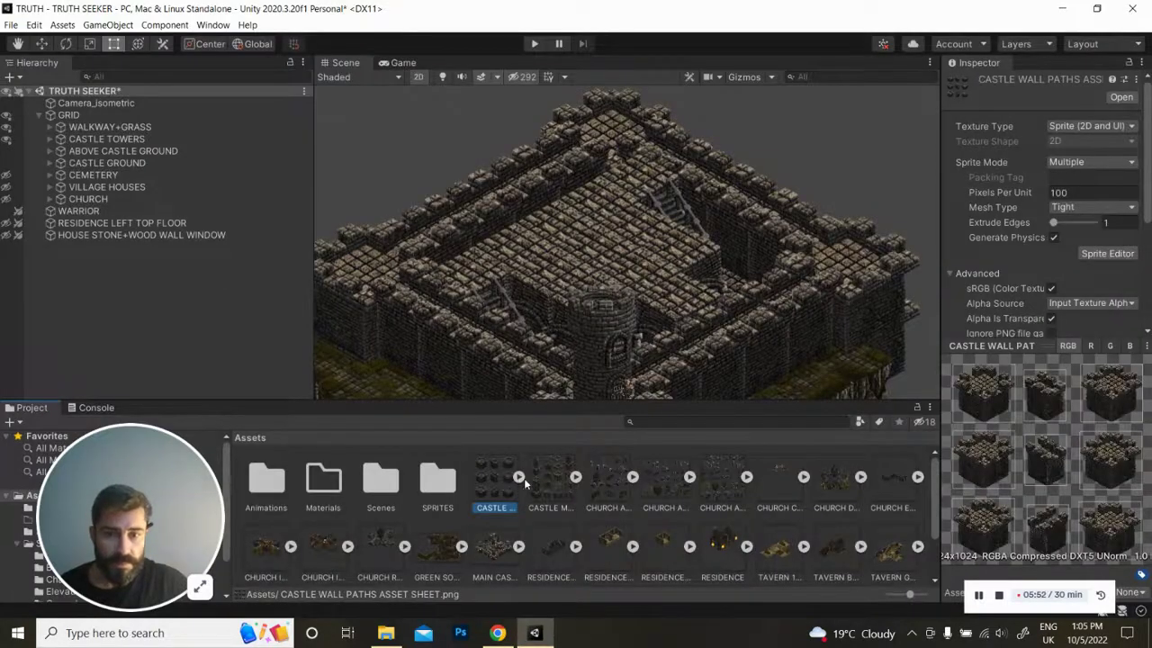
{"action": "left_click", "coordinate": [519, 477]}
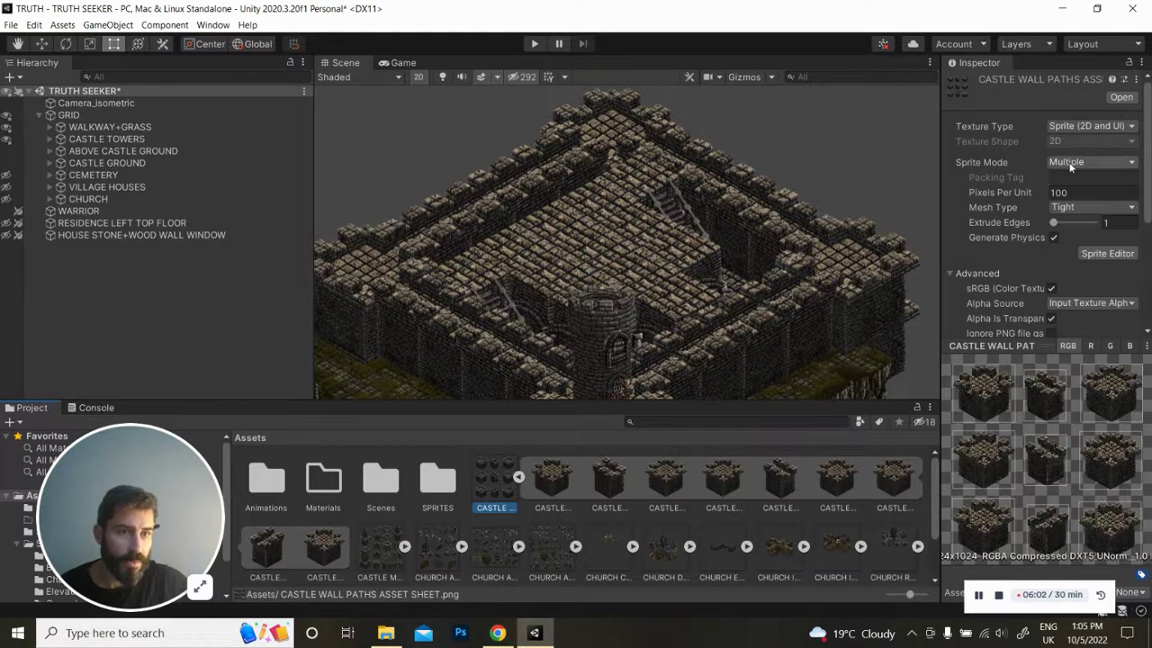
{"action": "left_click", "coordinate": [519, 477]}
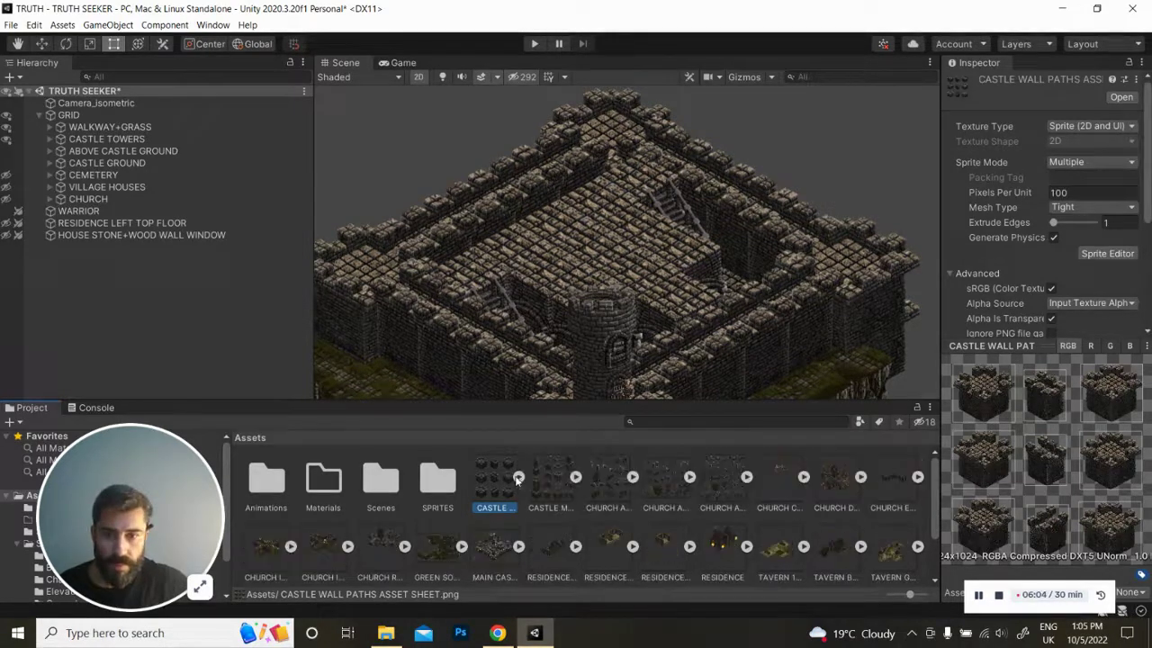
Hide all CASTLE TOWERS and the CASTLE PATH WALLS + TOWER BASES group under ABOVE CASTLE GROUND, and expand that wall group's parts
{"action": "left_click", "coordinate": [7, 140]}
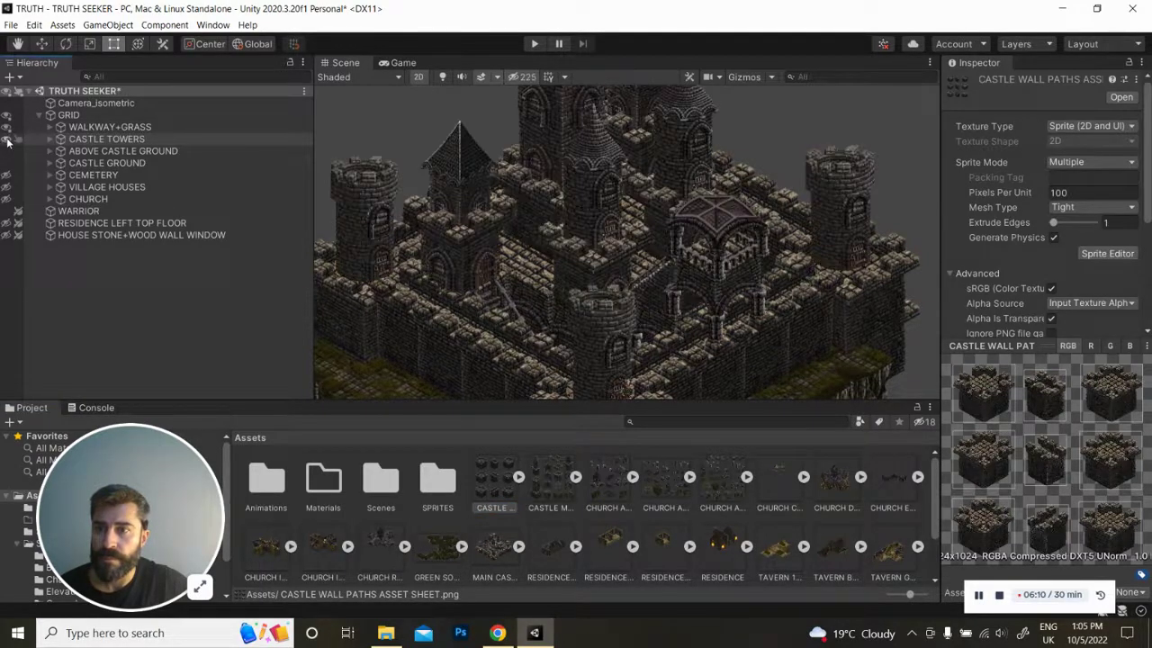
{"action": "left_click", "coordinate": [7, 140]}
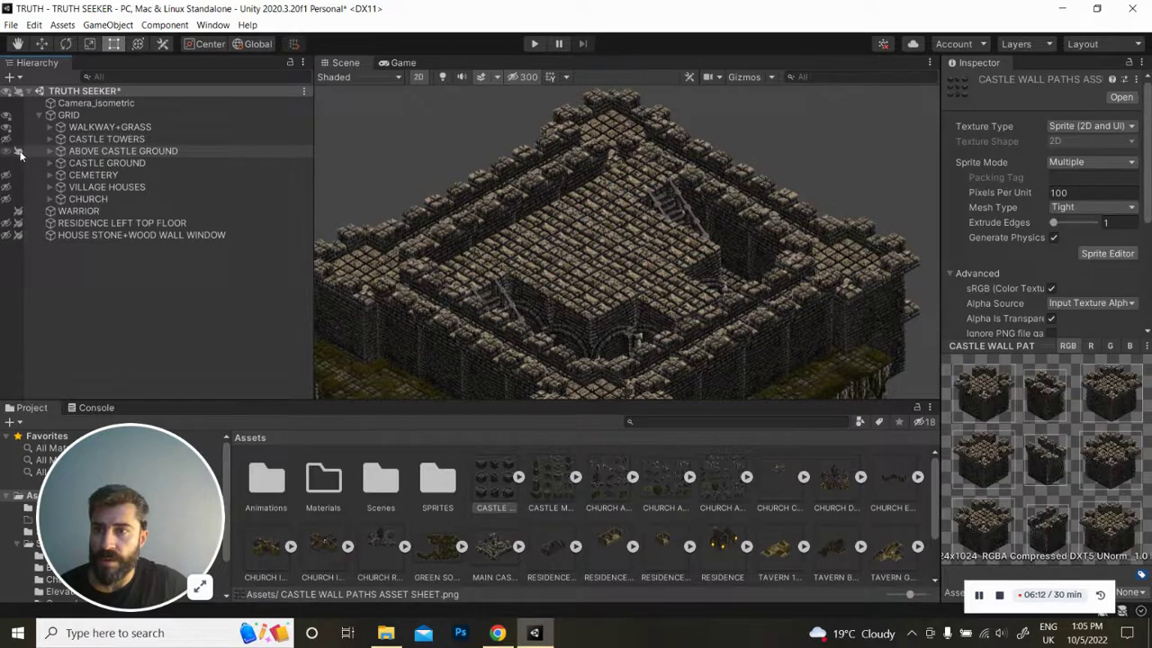
{"action": "left_click", "coordinate": [49, 151]}
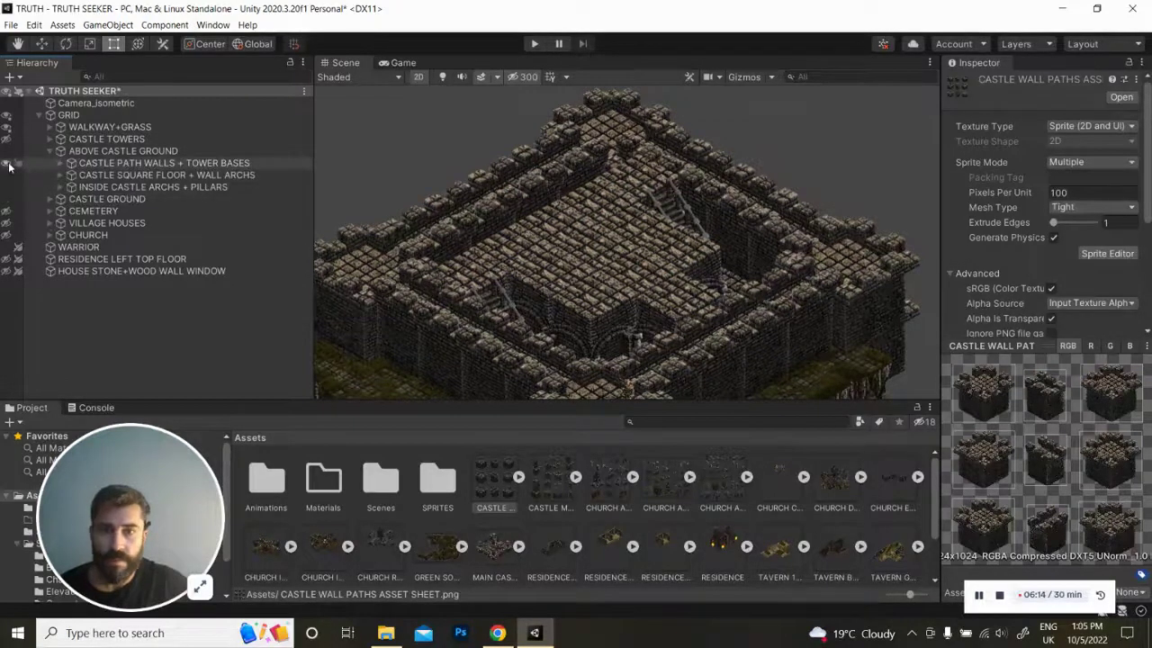
{"action": "left_click", "coordinate": [8, 163]}
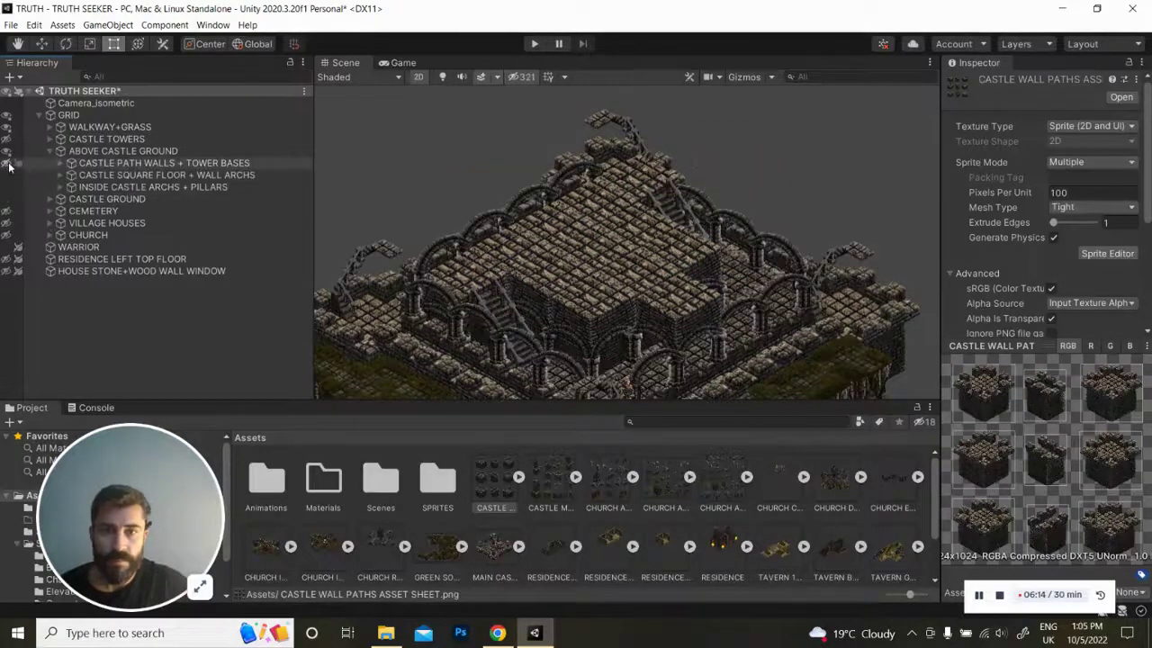
{"action": "left_click", "coordinate": [61, 163]}
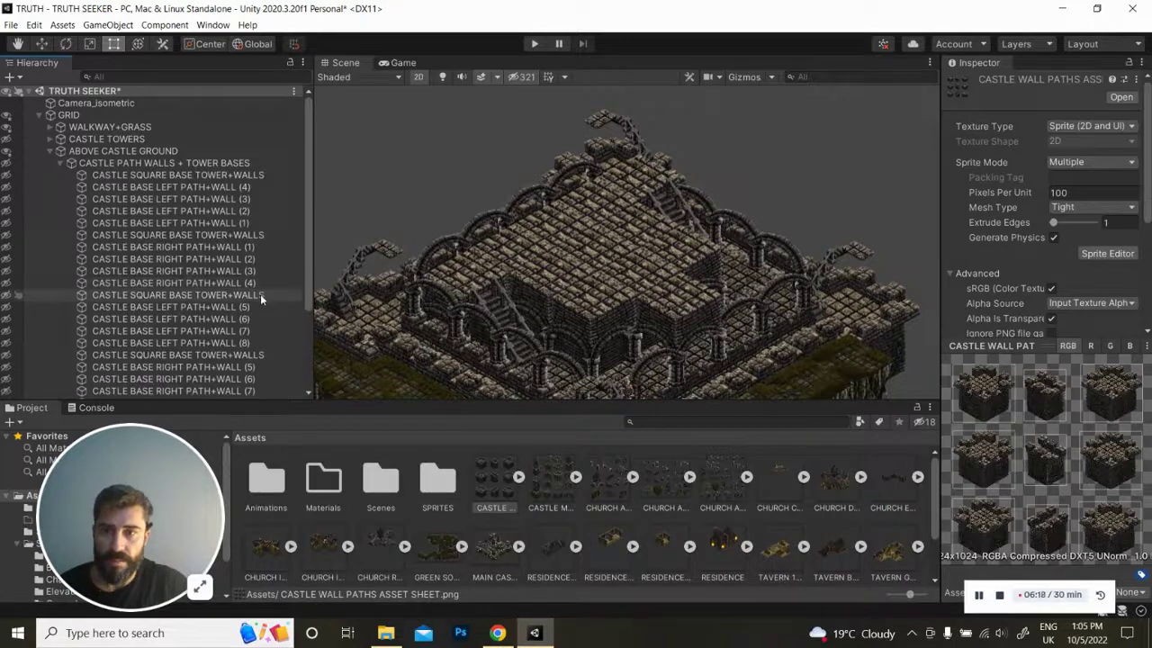
Show CASTLE BASE LEFT PATH+WALL (5), (6), (7) and (8) one after another, selecting the pieces to highlight them in the scene
{"action": "left_click", "coordinate": [202, 308]}
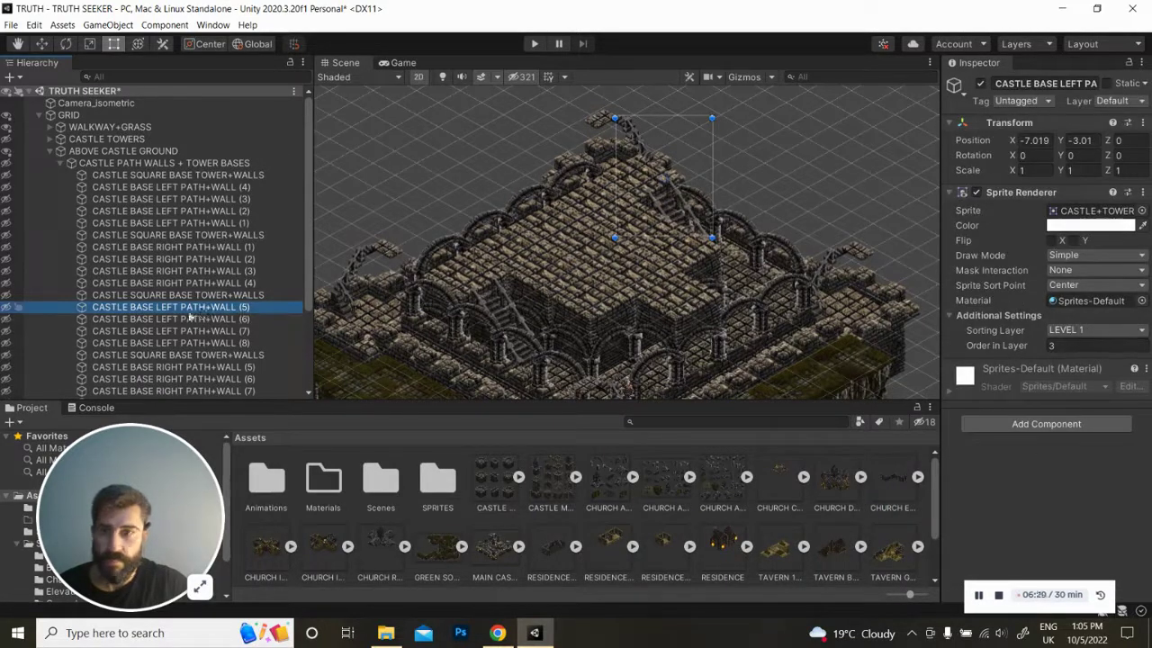
{"action": "left_click", "coordinate": [4, 307]}
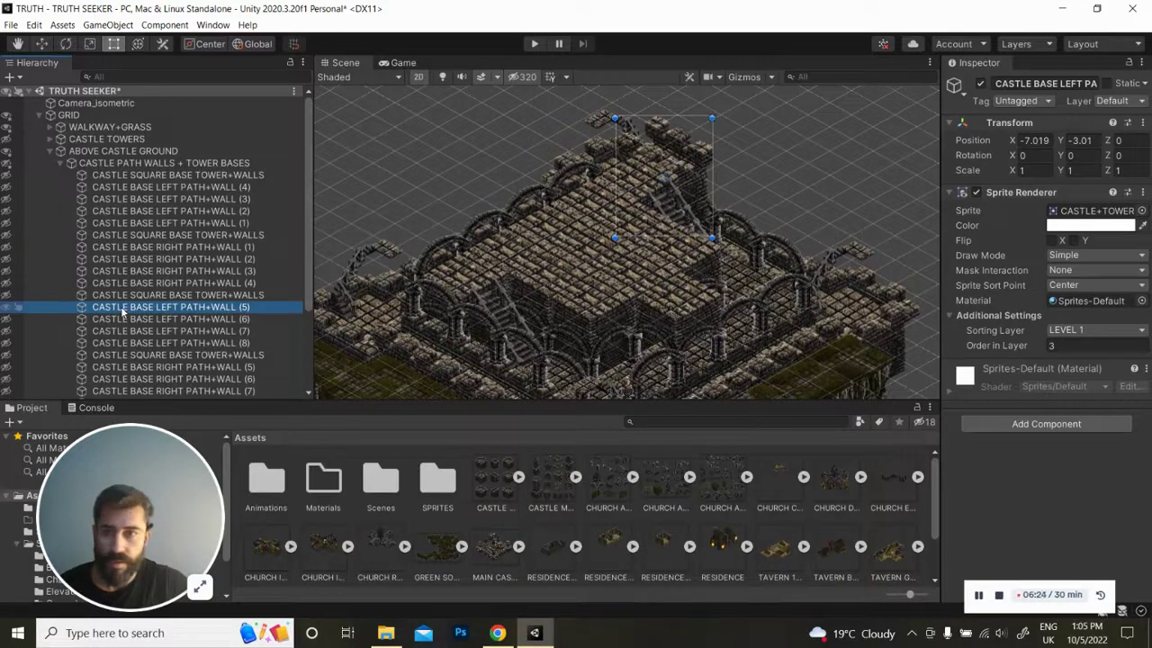
{"action": "left_click", "coordinate": [6, 320]}
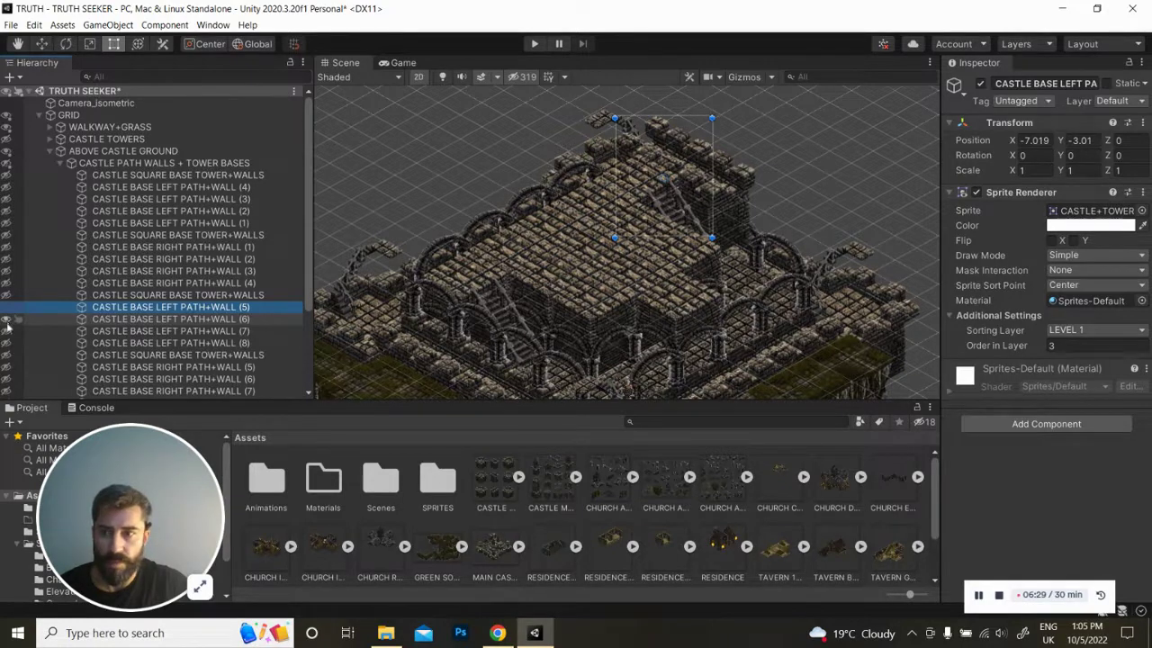
{"action": "left_click", "coordinate": [6, 331]}
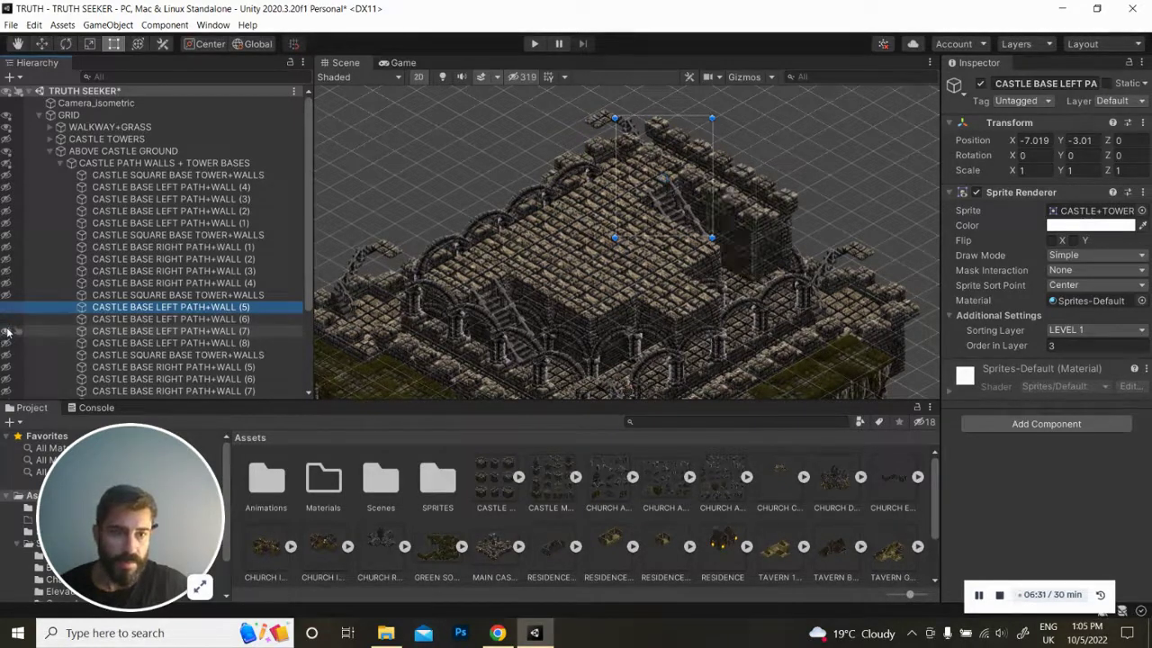
{"action": "left_click", "coordinate": [126, 319]}
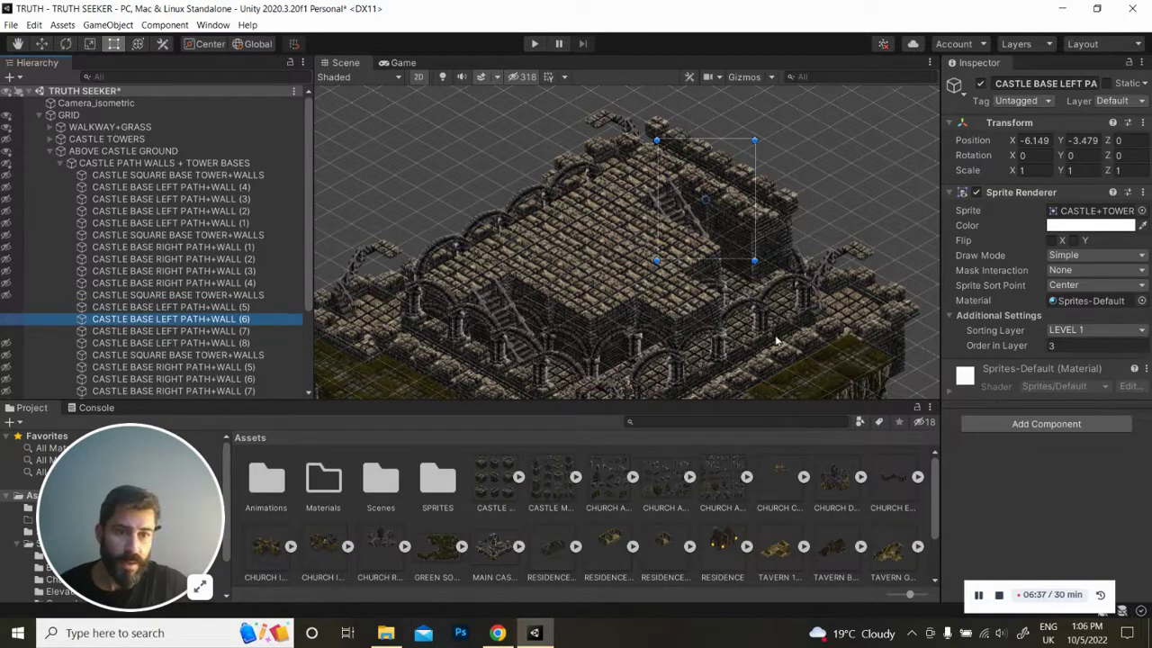
{"action": "left_click", "coordinate": [246, 333]}
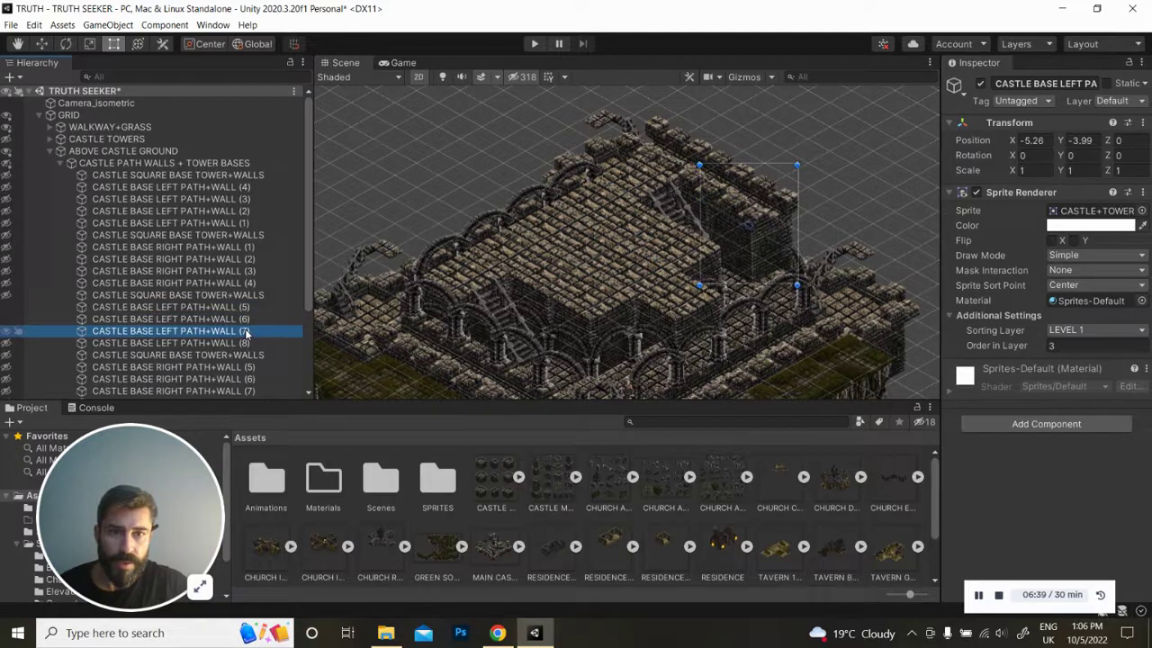
{"action": "left_click", "coordinate": [118, 343]}
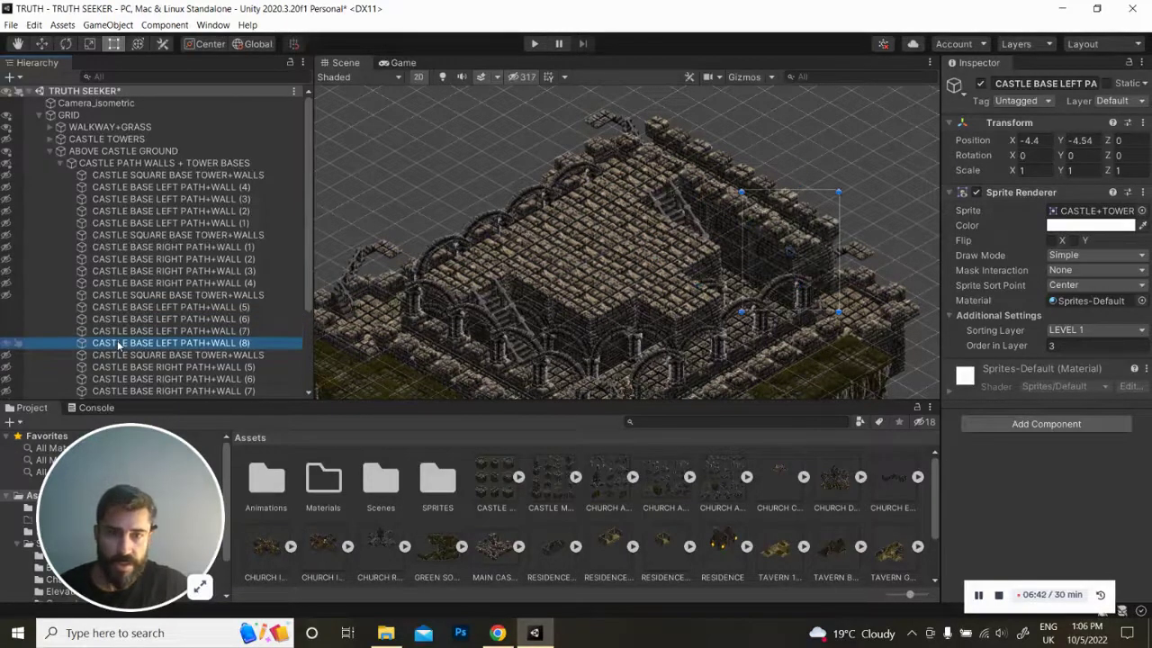
Show the CASTLE SQUARE BASE TOWER+WALLS listed before LEFT PATH+WALL (5), plus CASTLE BASE RIGHT PATH+WALL (4), (3), (2) and (1), selecting each piece to highlight it
{"action": "left_click", "coordinate": [121, 356]}
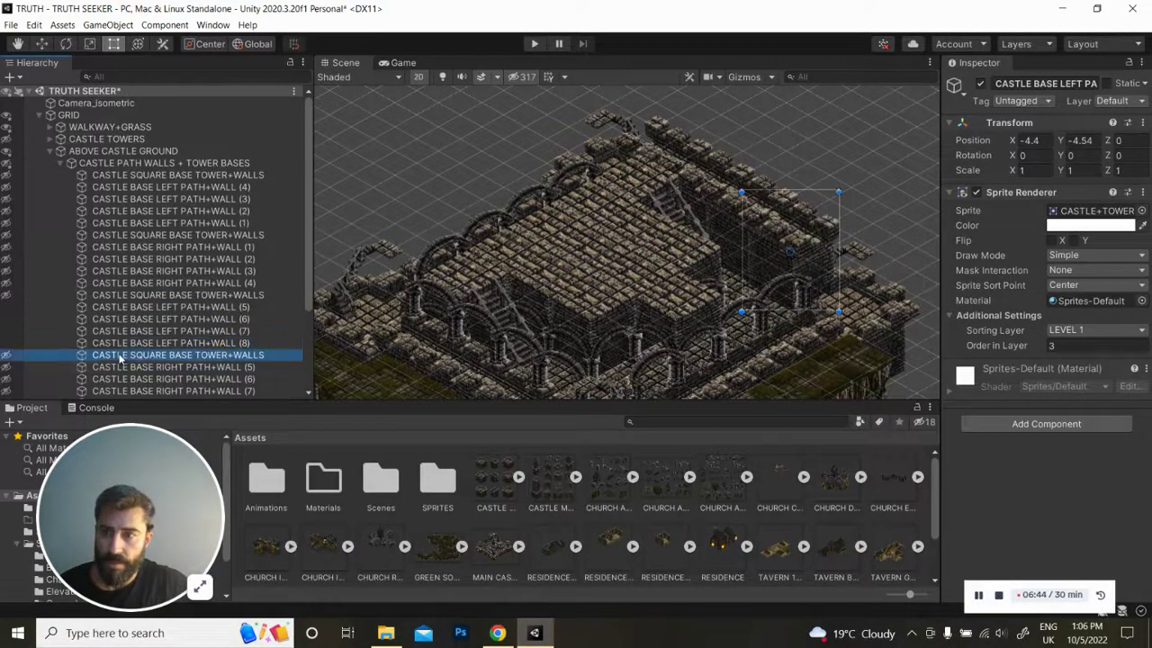
{"action": "left_click", "coordinate": [106, 297]}
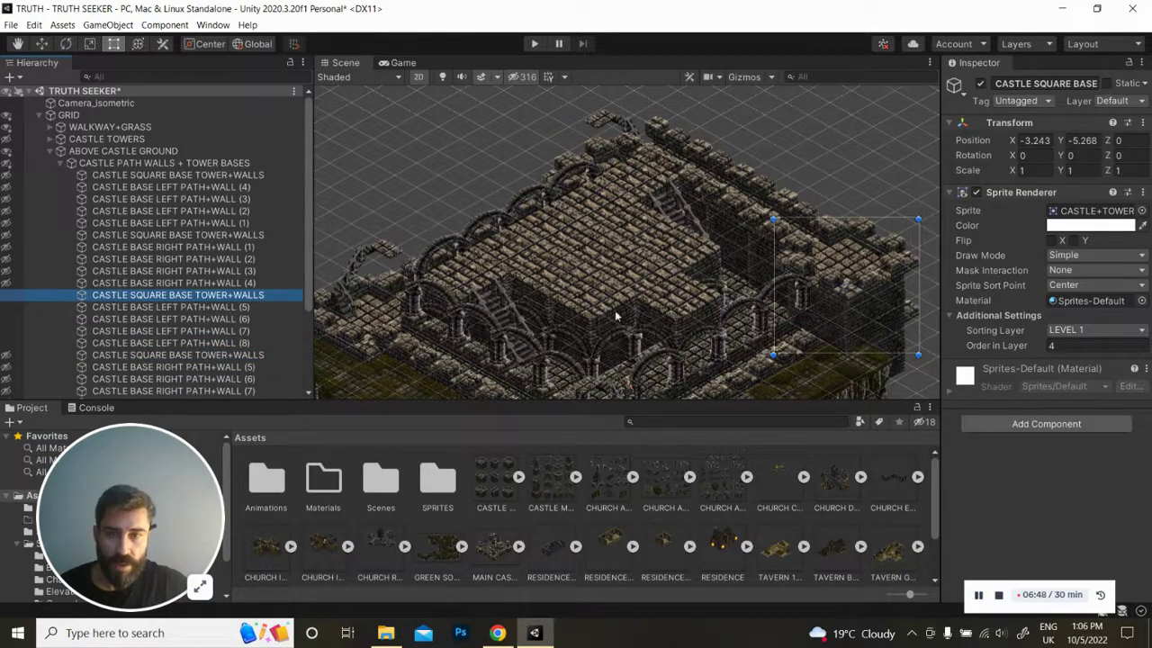
{"action": "left_click", "coordinate": [120, 284]}
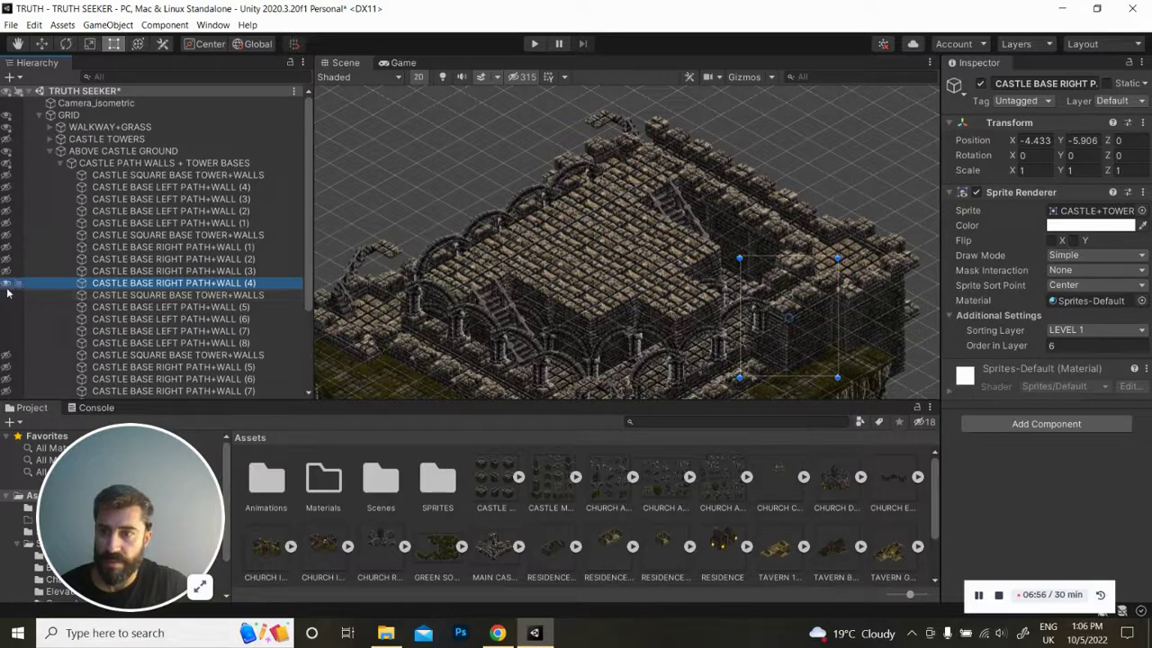
{"action": "left_click", "coordinate": [104, 272]}
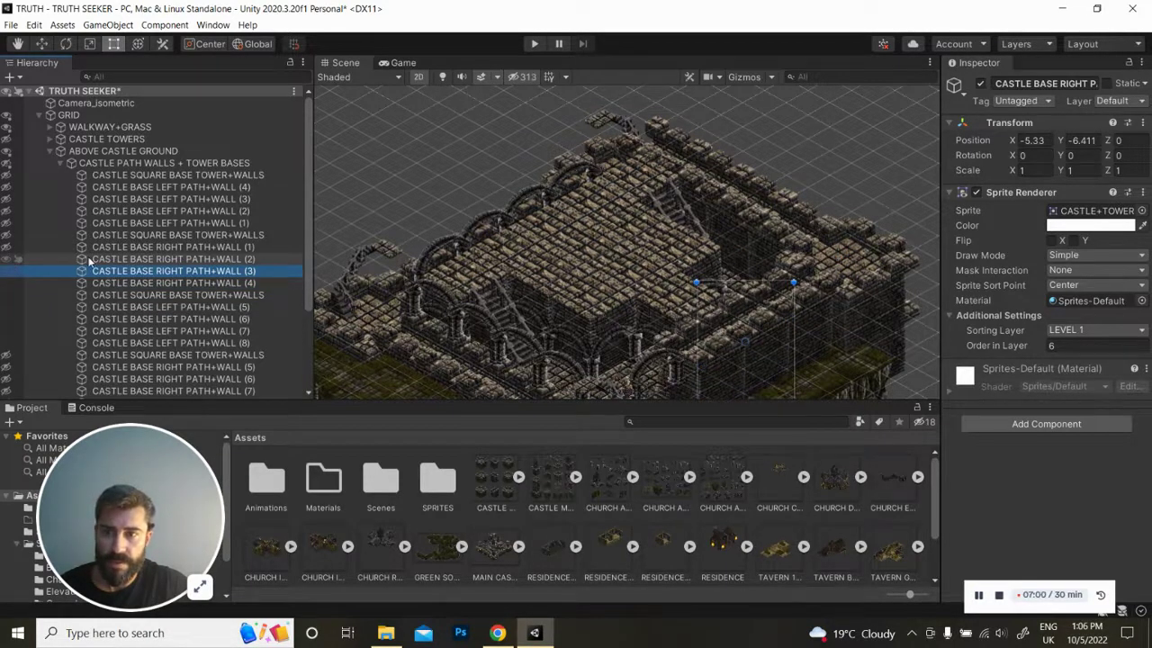
{"action": "left_click", "coordinate": [101, 260]}
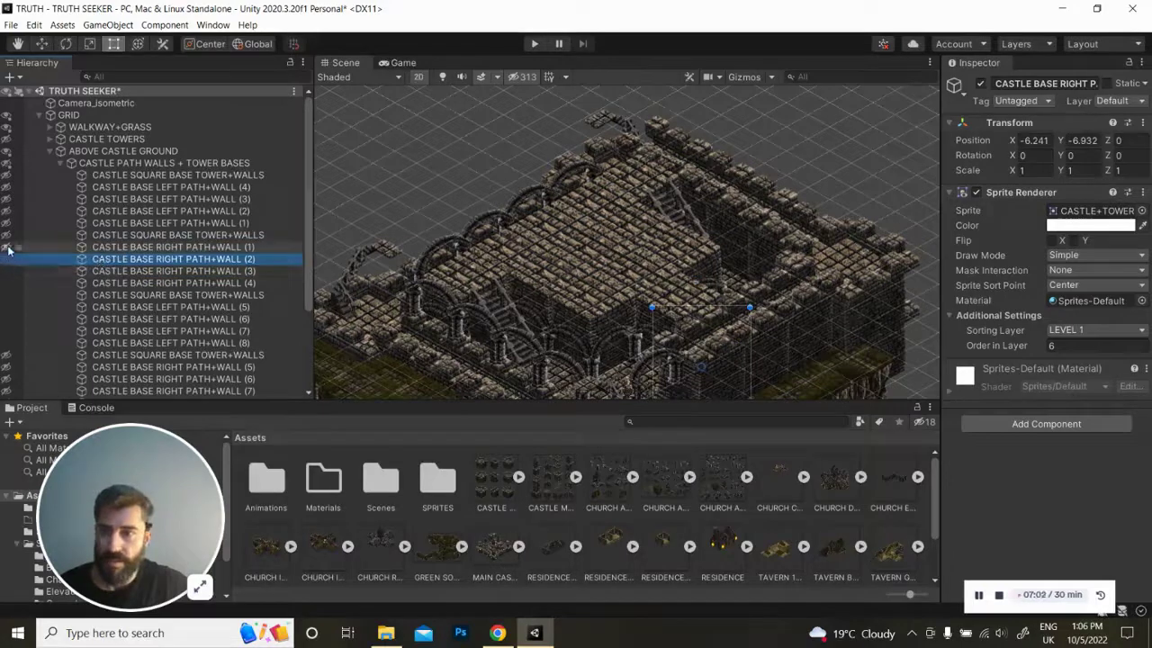
{"action": "left_click", "coordinate": [106, 248]}
Show the CASTLE SQUARE BASE TOWER+WALLS listed before RIGHT PATH+WALL (1), selecting it to highlight the castle's front corner in the scene
{"action": "middle_click_drag", "start_coordinate": [753, 330], "coordinate": [754, 236]}
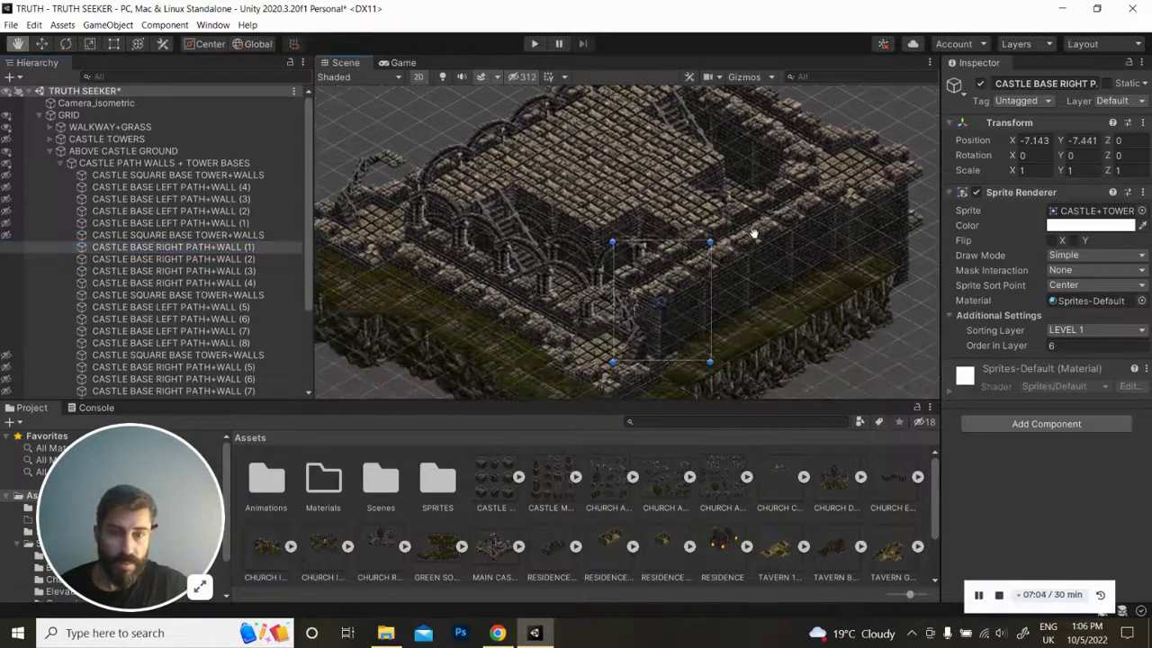
{"action": "scroll", "coordinate": [346, 293], "scroll_direction": "up", "scroll_amount": 1}
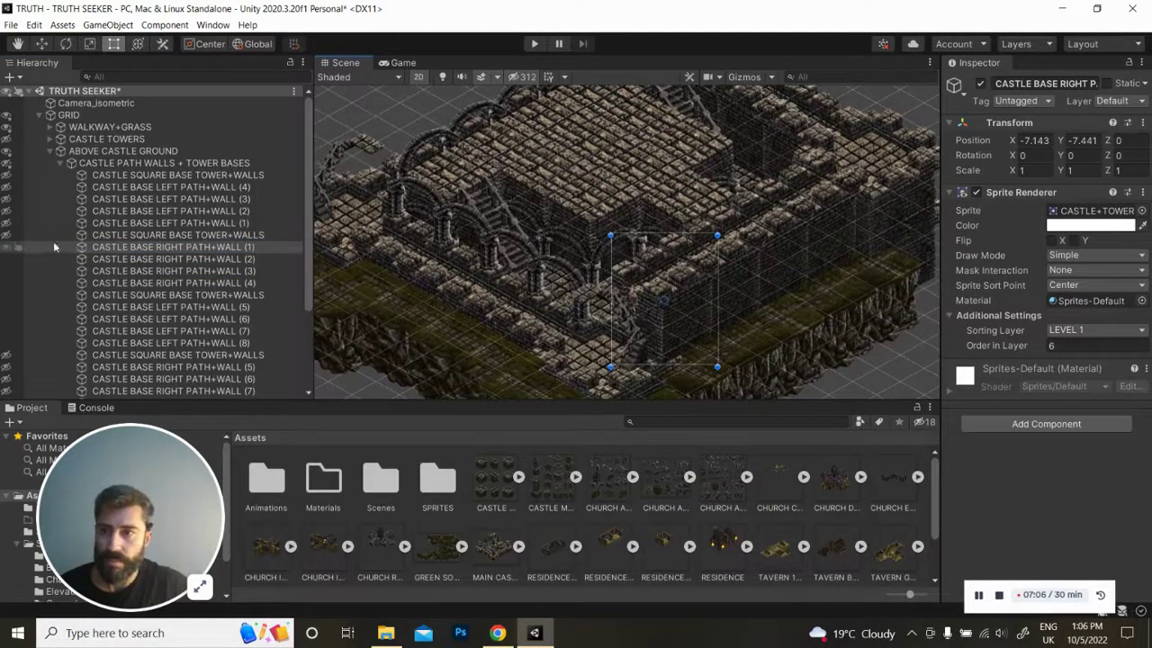
{"action": "left_click", "coordinate": [5, 236]}
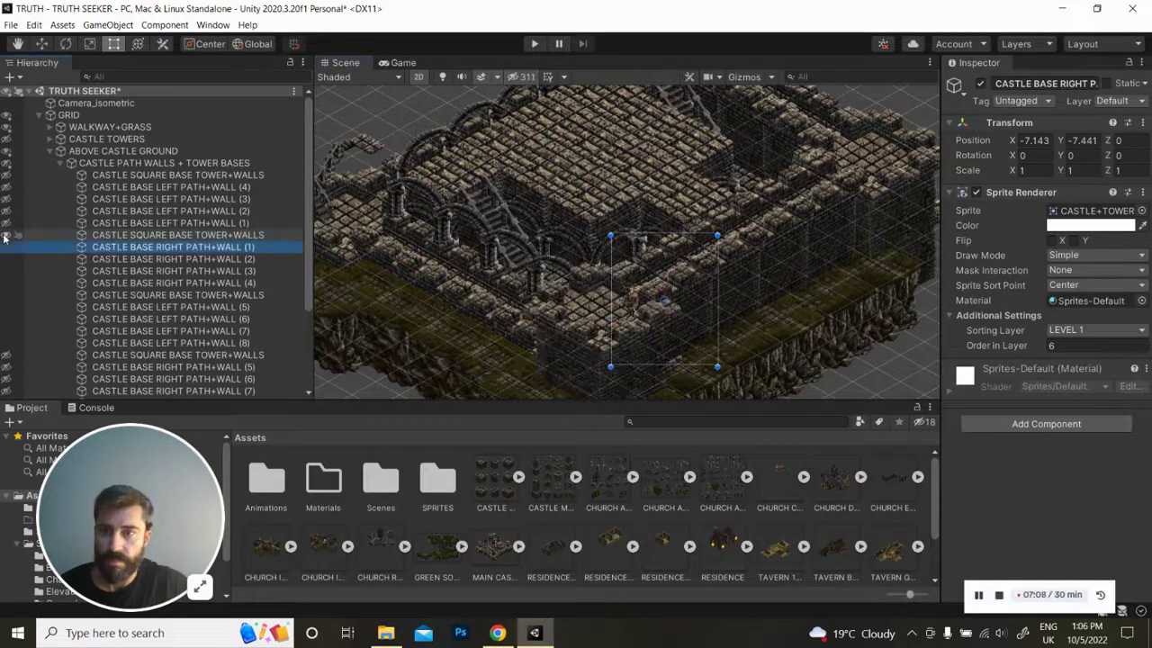
{"action": "left_click", "coordinate": [115, 236]}
{"action": "scroll", "coordinate": [601, 280], "scroll_direction": "down", "scroll_amount": 2}
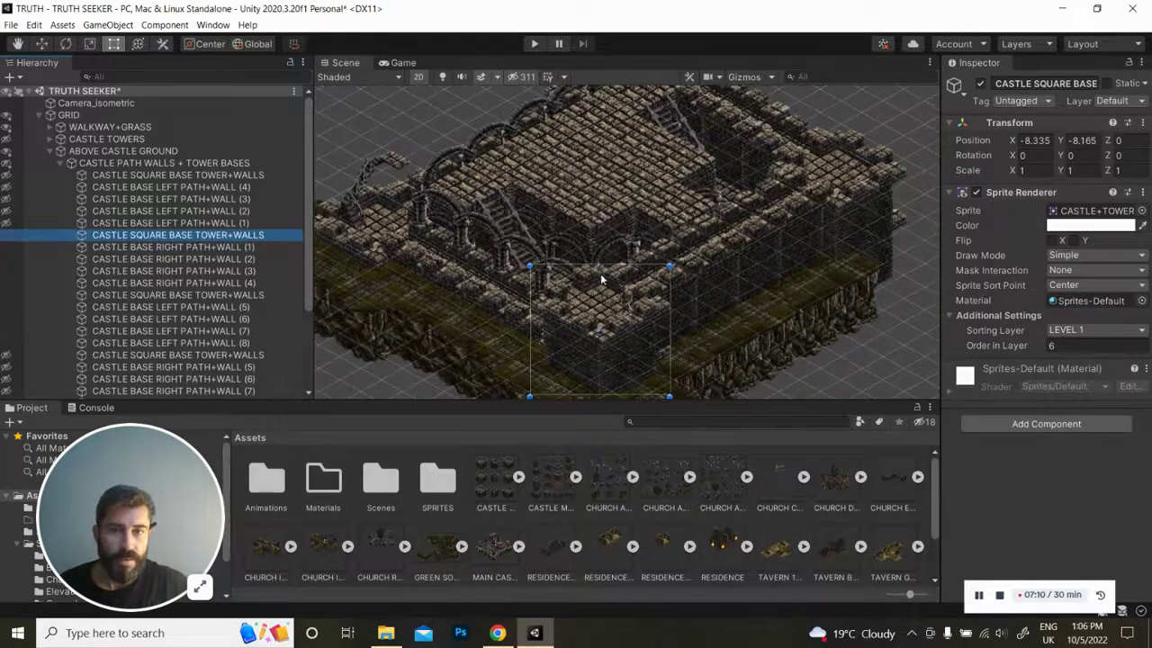
{"action": "middle_click_drag", "start_coordinate": [710, 241], "coordinate": [708, 273]}
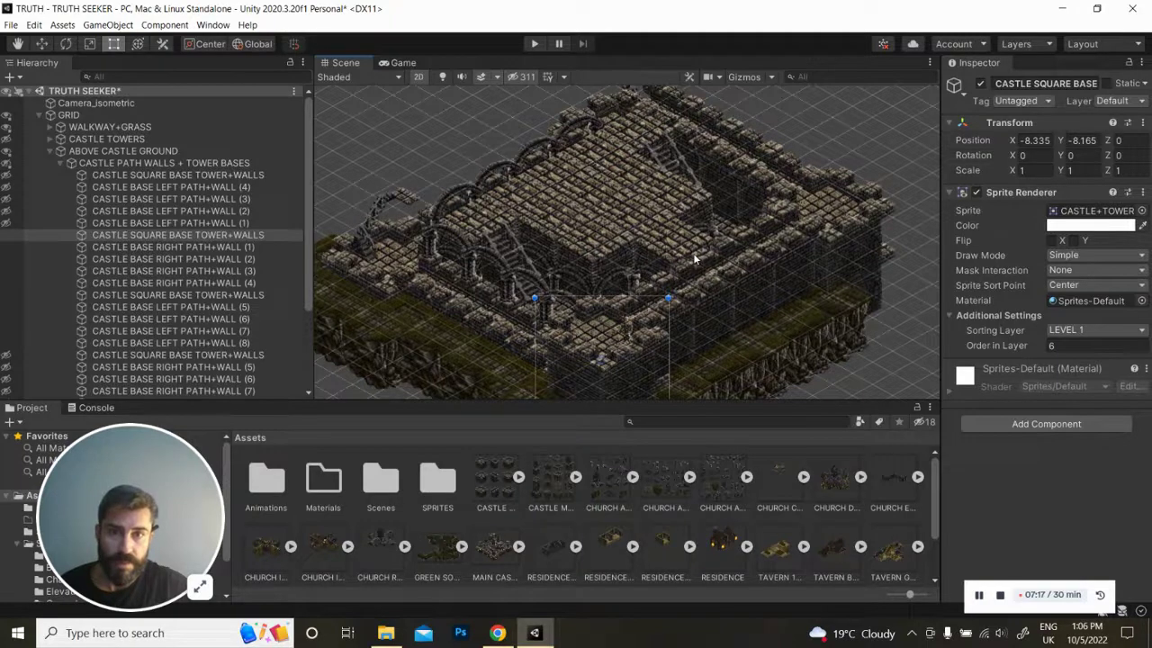
{"action": "middle_click_drag", "start_coordinate": [636, 216], "coordinate": [641, 244]}
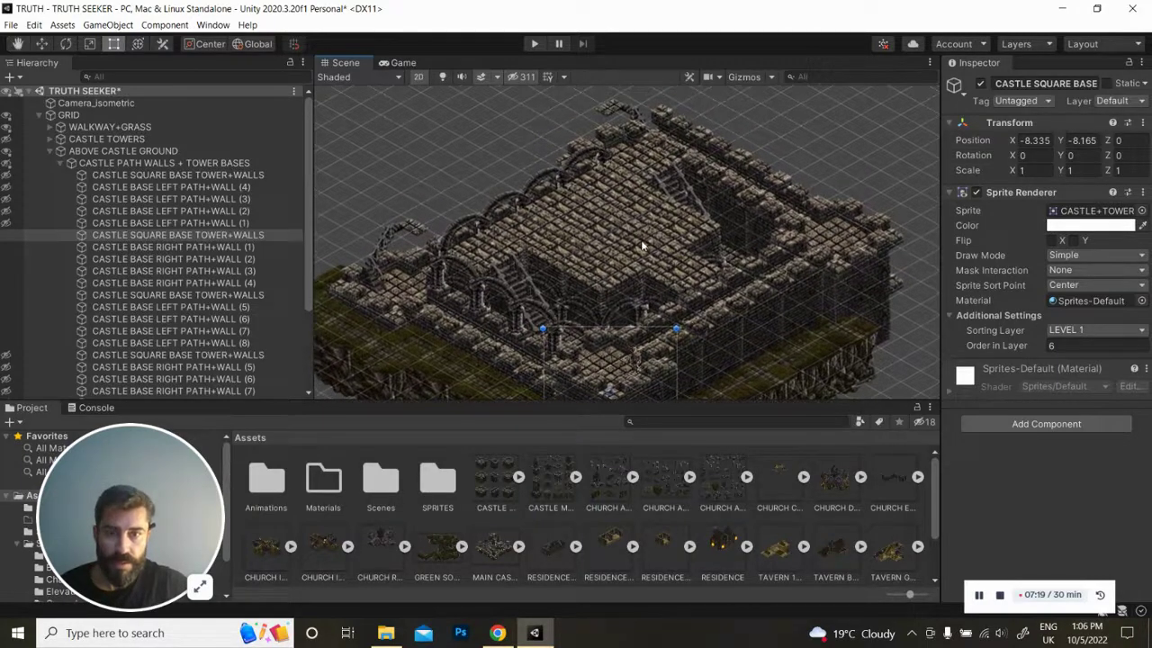